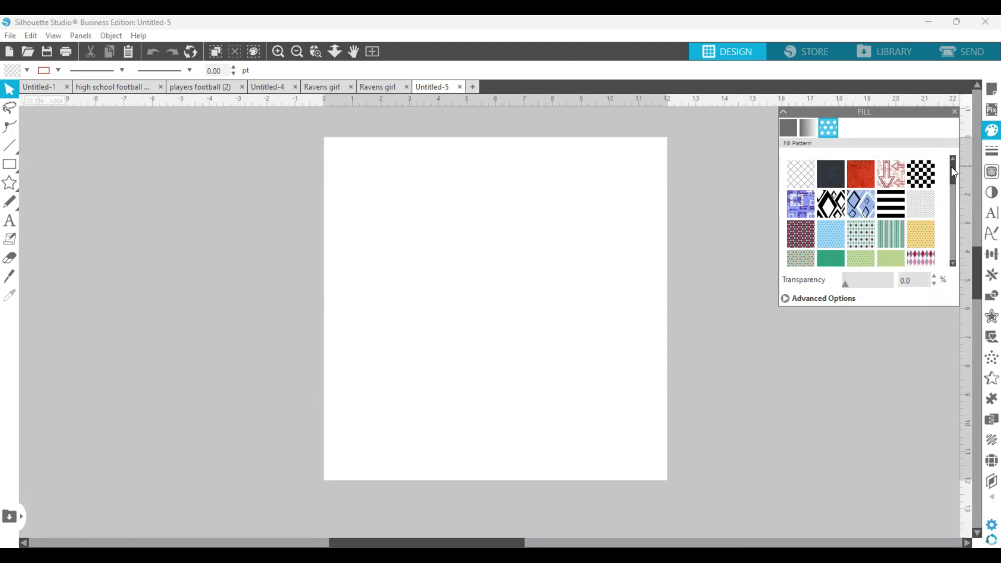
- Import the FOOTBALL PERSON image from the Downloads folder into the library
drag(951, 167, 954, 198)
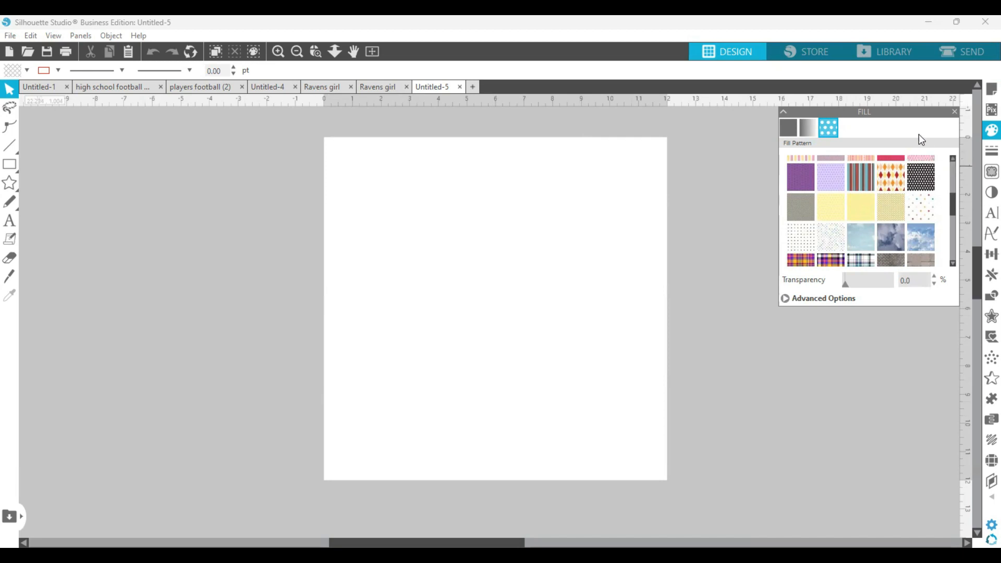
click(891, 49)
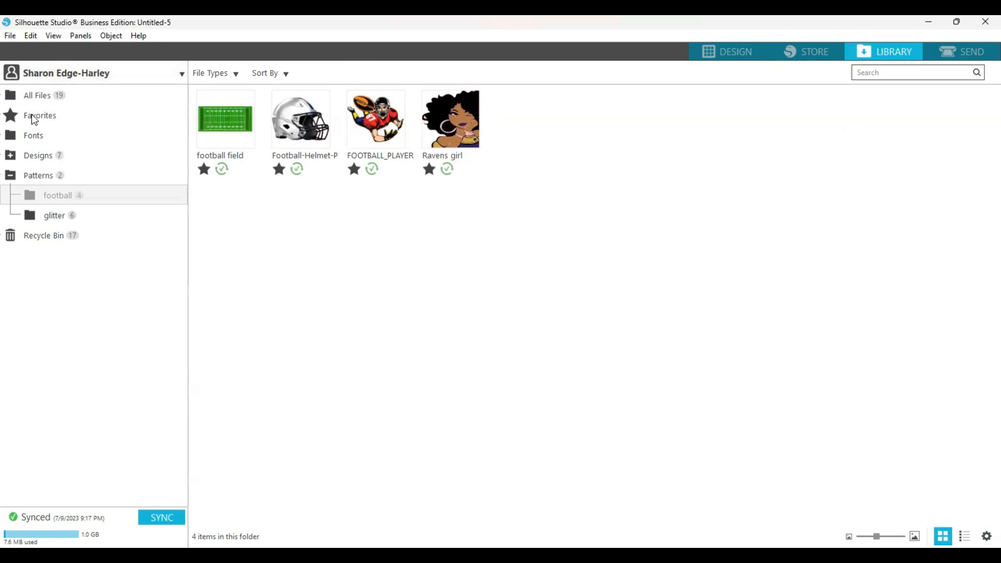
click(11, 36)
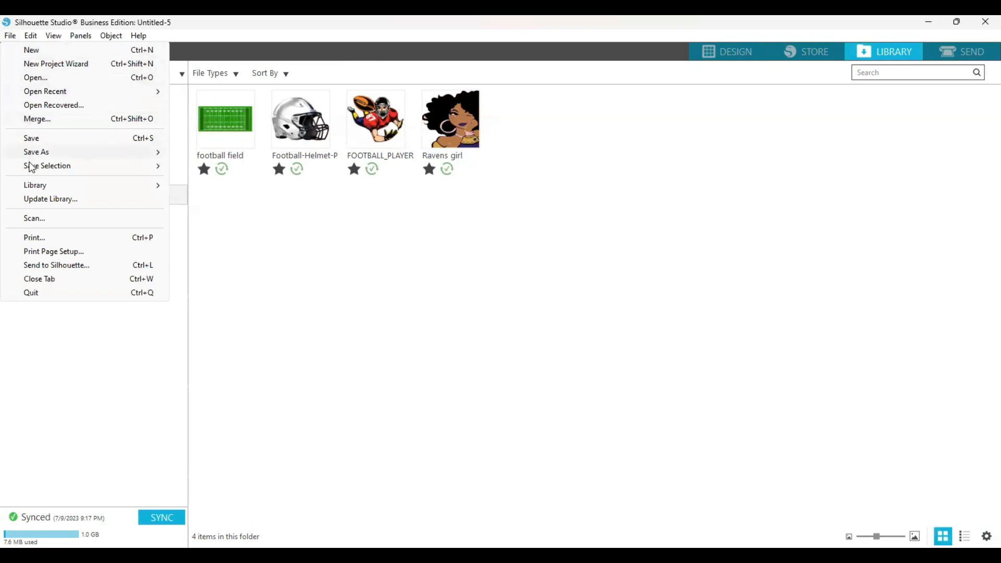
mouse_move(115, 189)
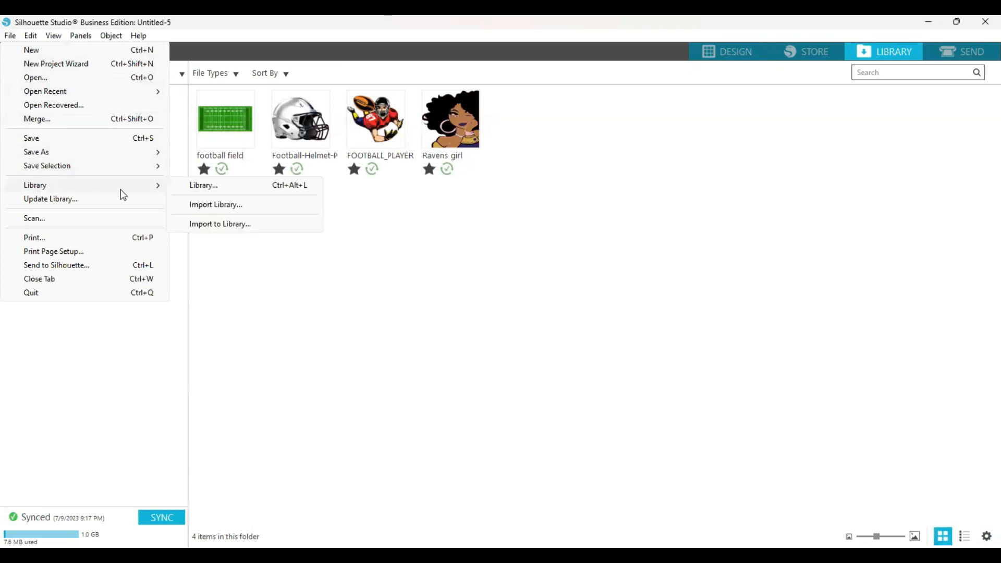
click(216, 229)
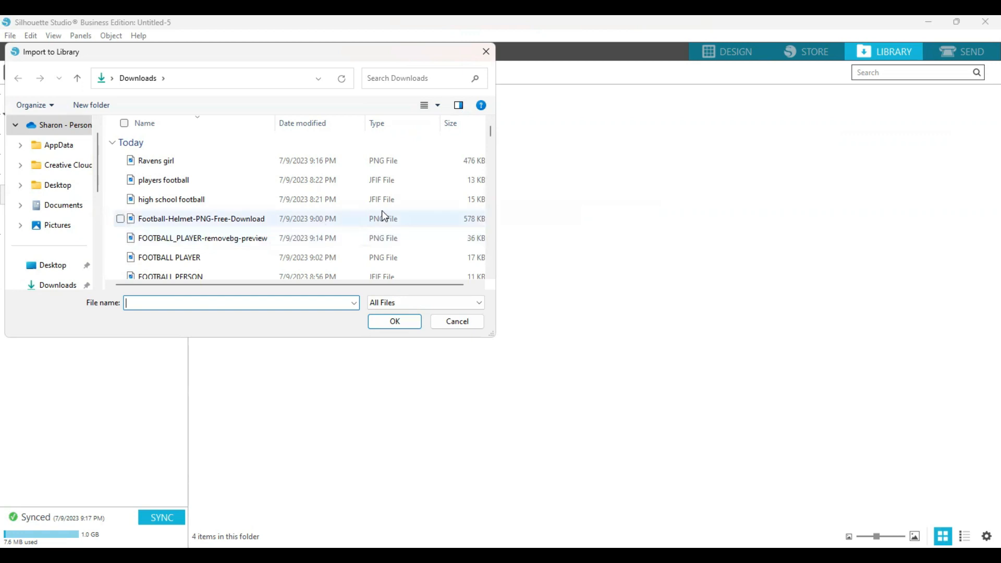
scroll(489, 135, down, 10)
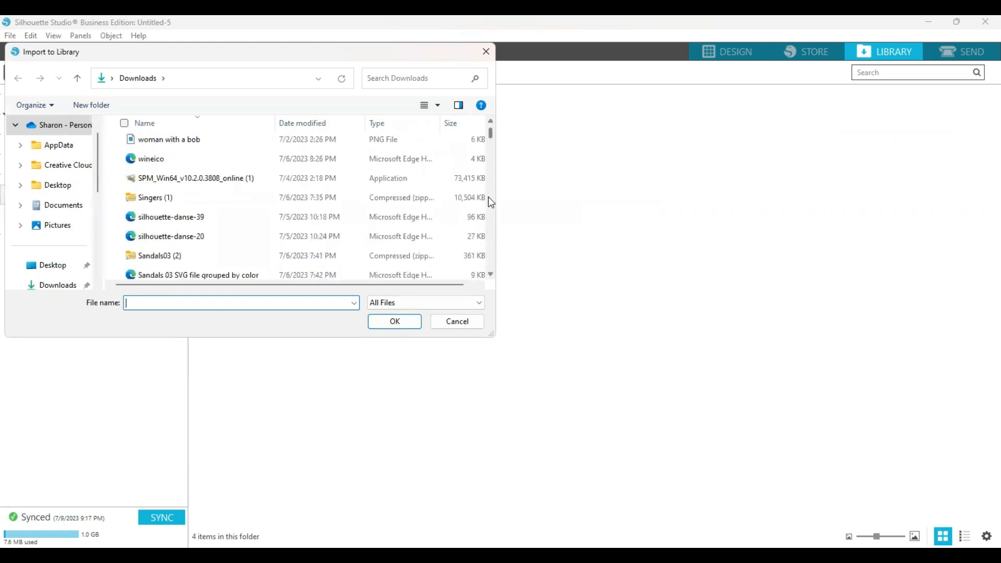
click(490, 275)
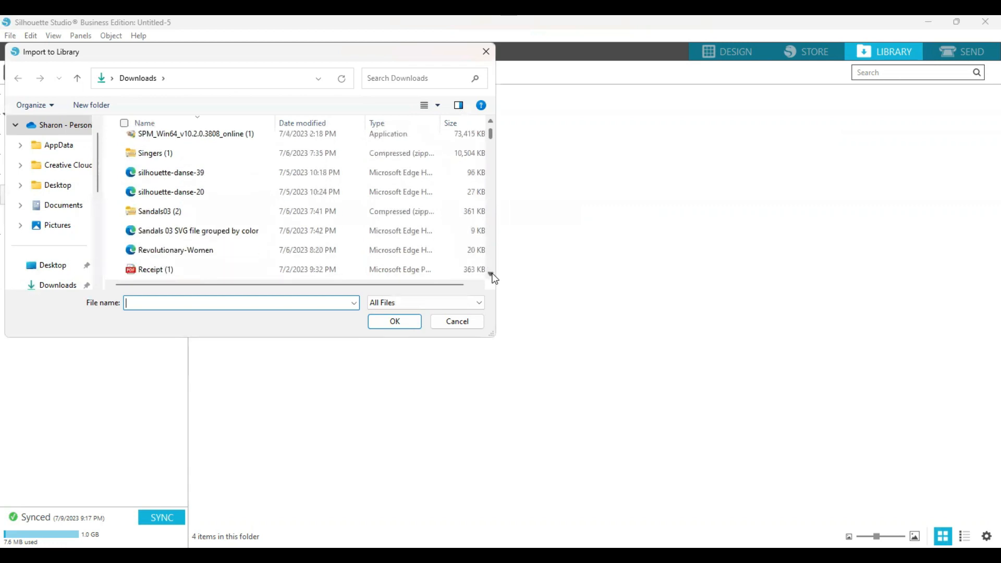
drag(491, 140, 492, 131)
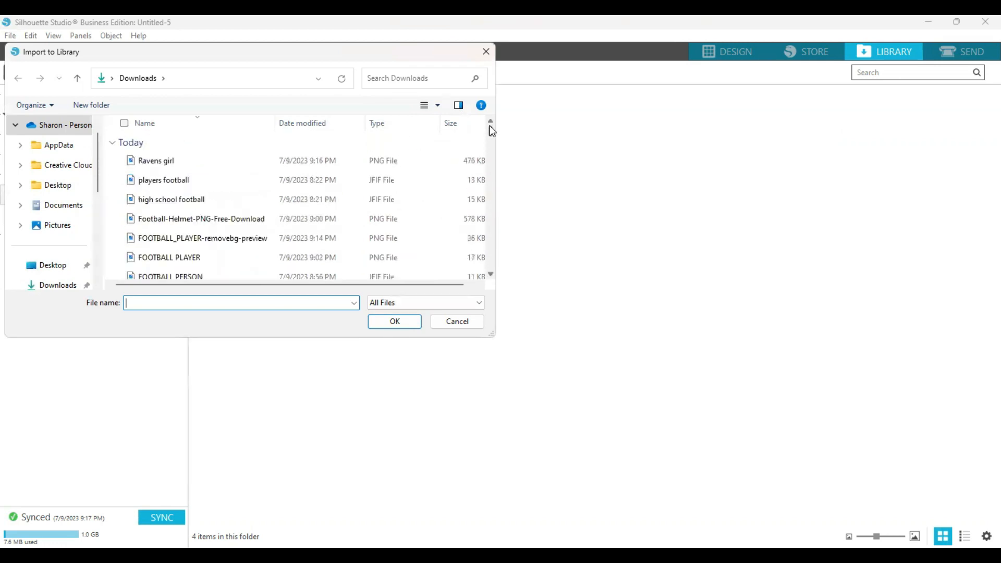
click(491, 275)
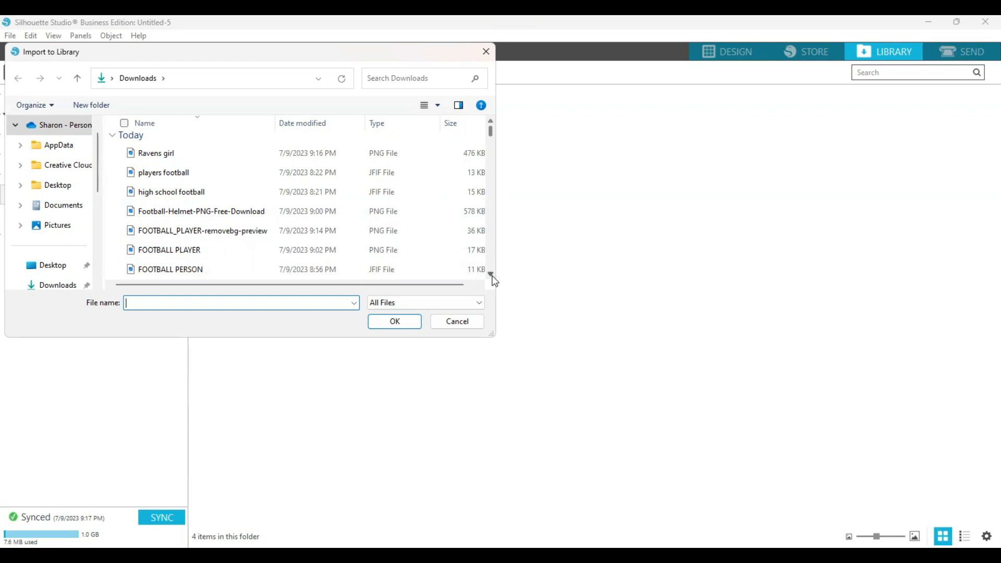
click(346, 272)
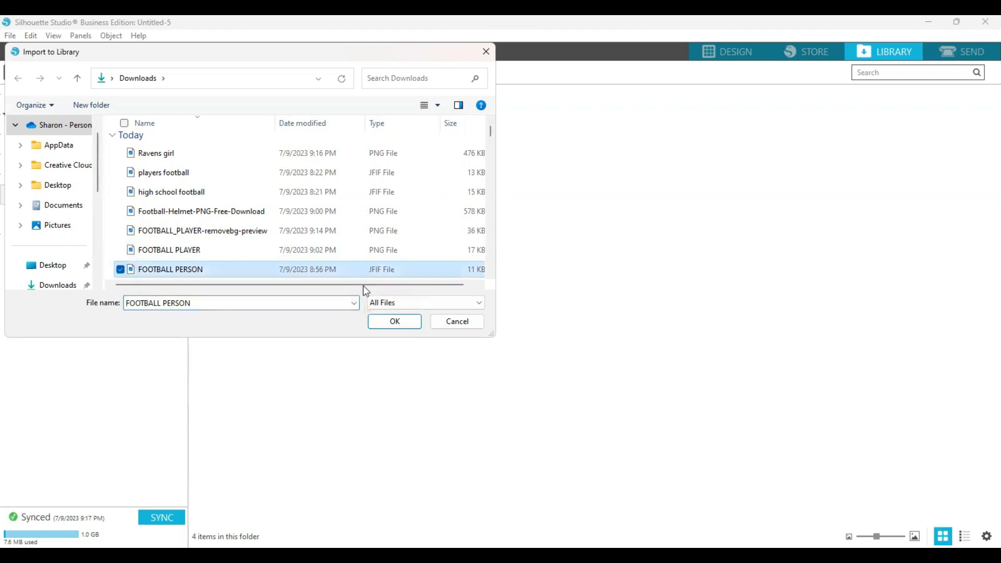
click(395, 322)
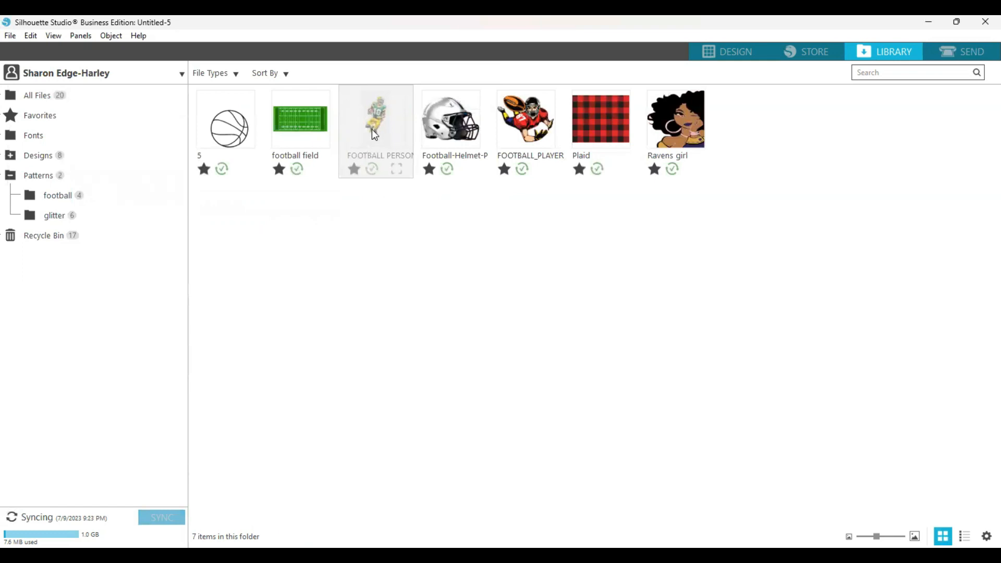
- Copy the imported FOOTBALL PERSON item into the football folder under Patterns
right_click(371, 129)
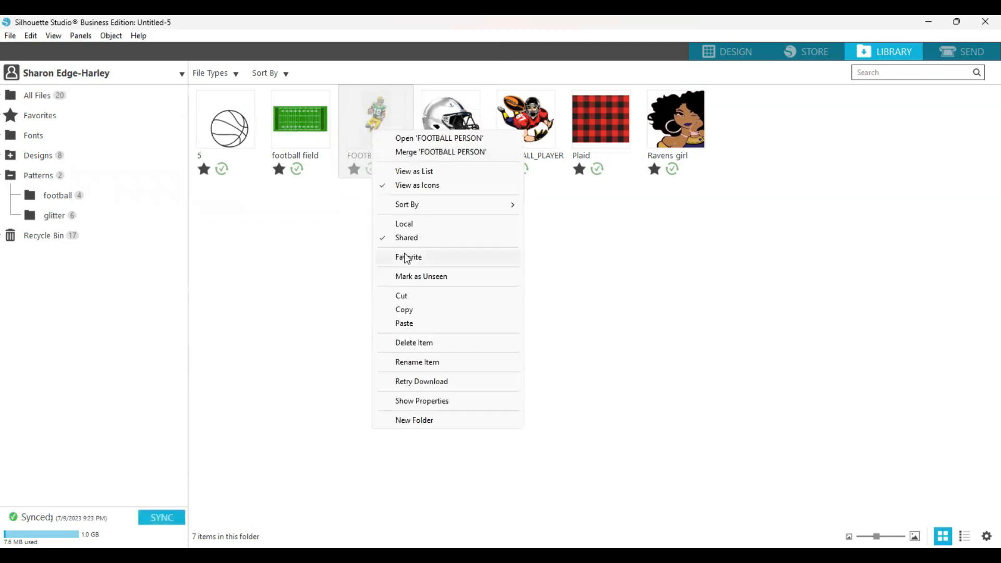
click(409, 312)
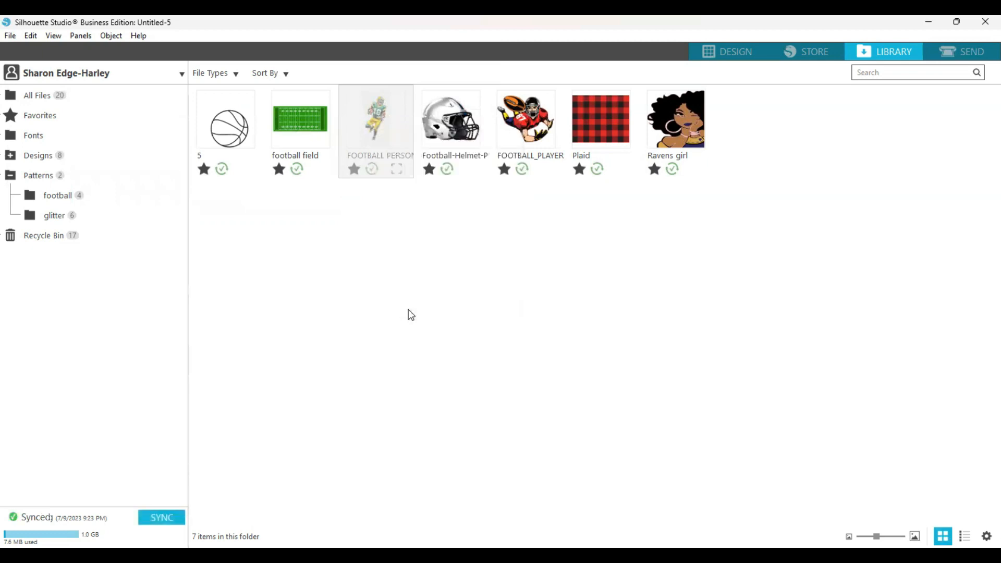
click(61, 197)
right_click(63, 198)
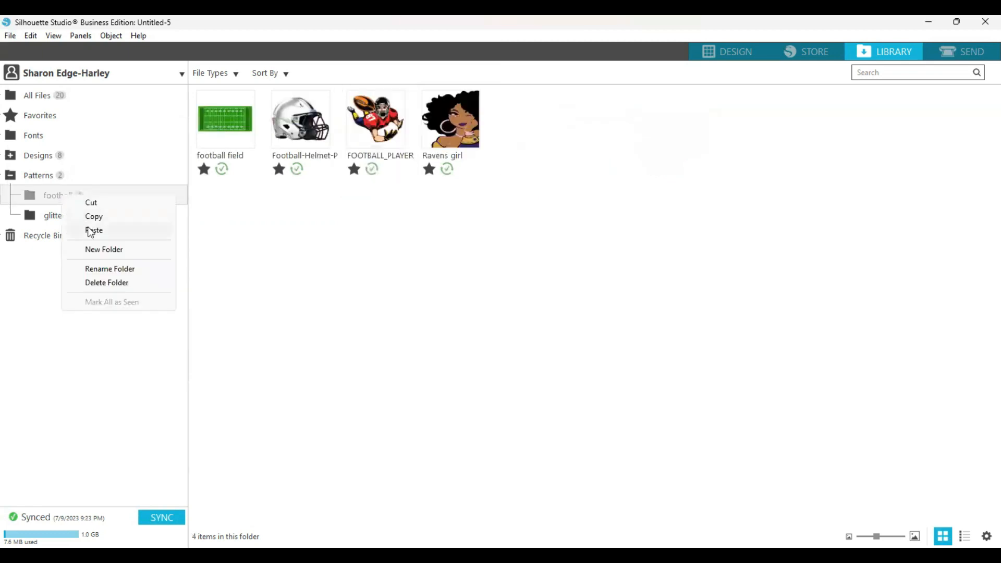
click(92, 232)
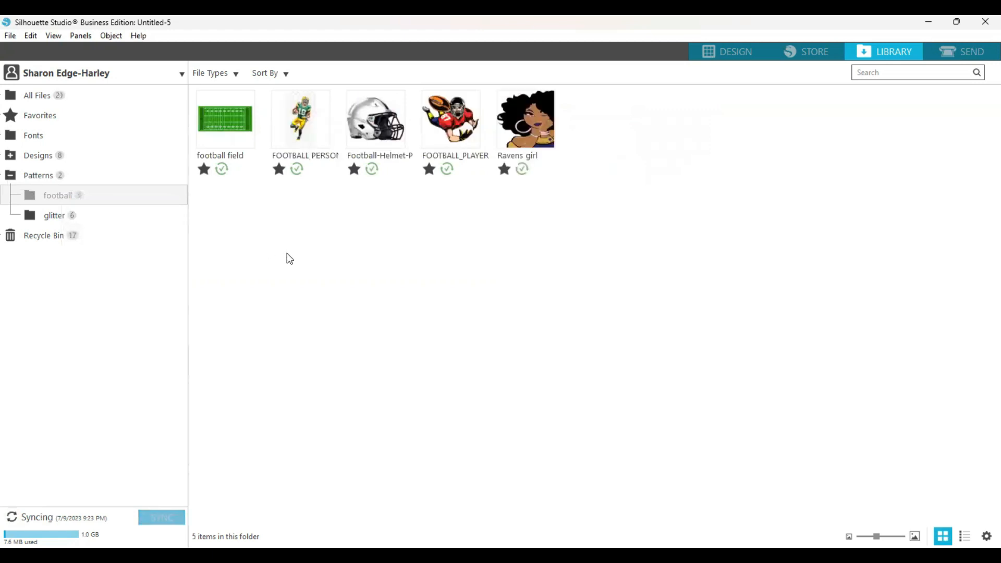
click(63, 200)
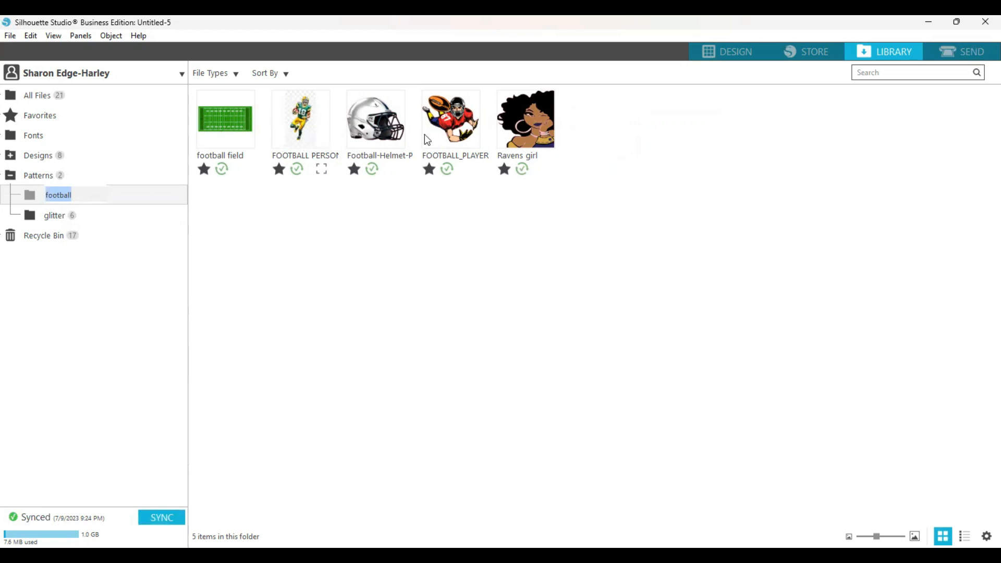
- Return to the design page and look through the fill patterns for the football group
click(723, 51)
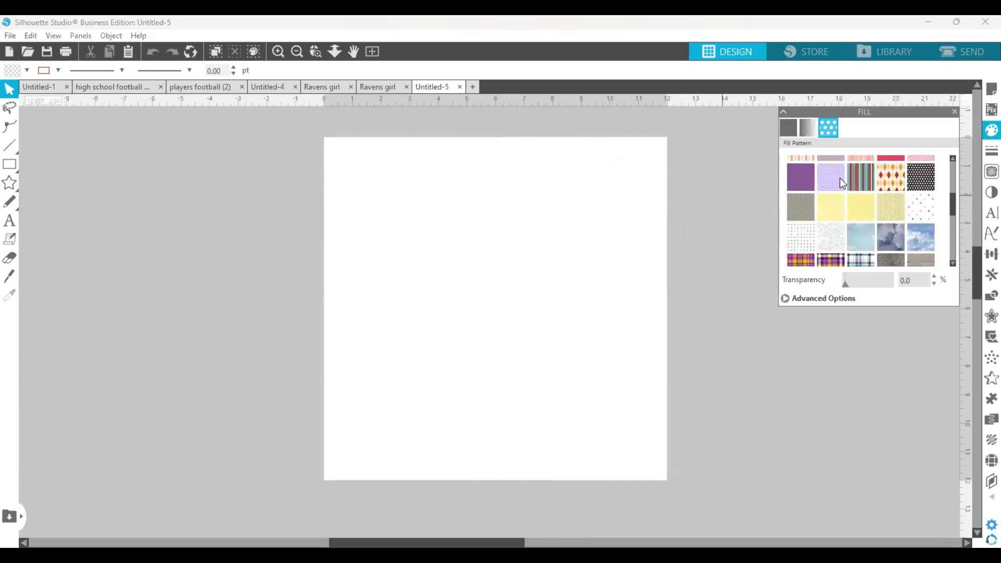
drag(951, 196, 953, 218)
scroll(956, 224, down, 2)
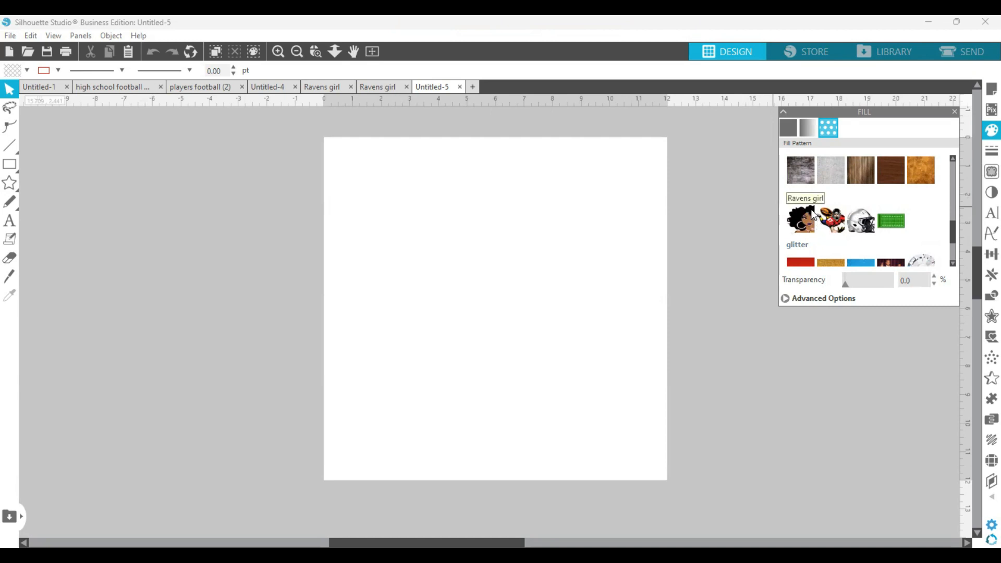
click(883, 49)
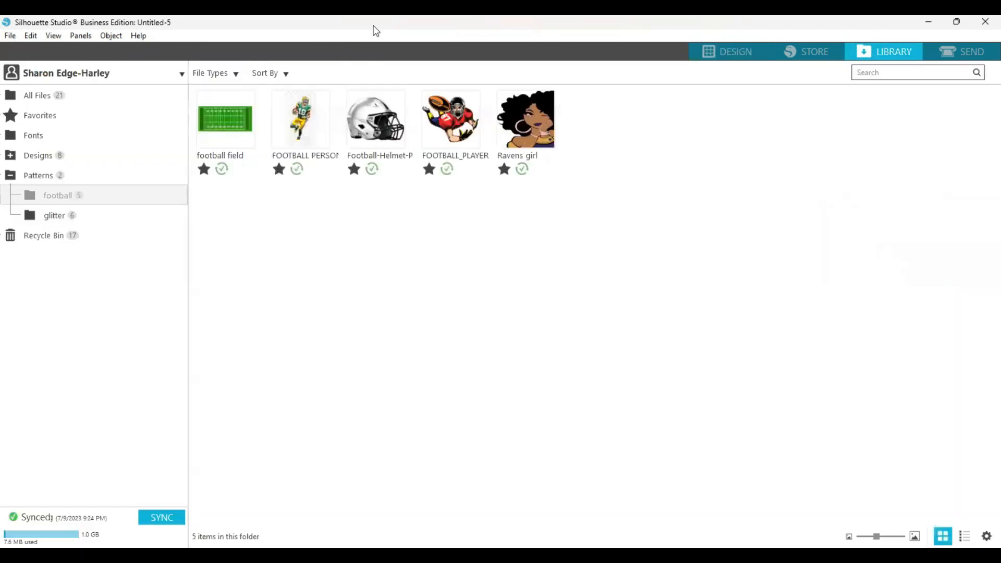
click(11, 38)
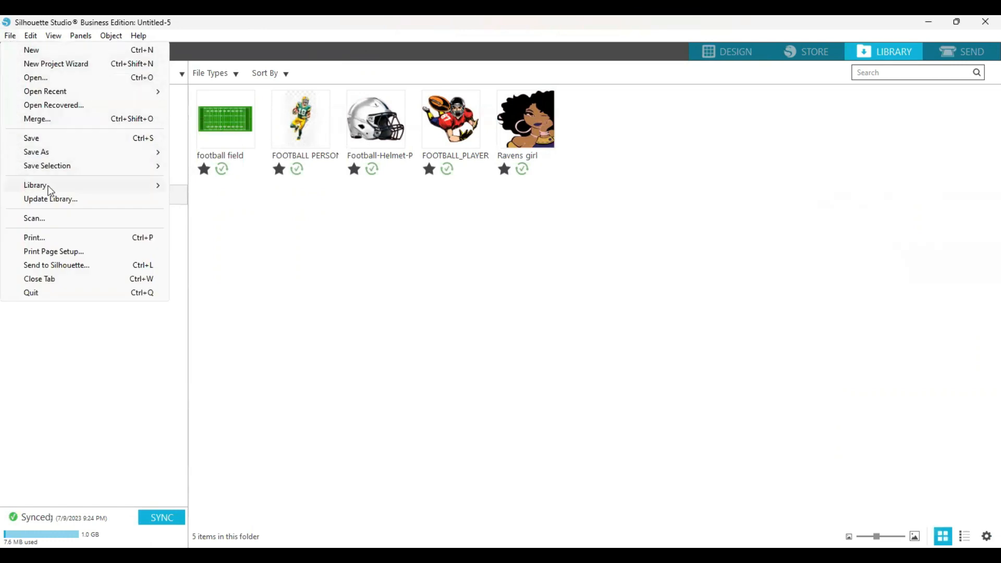
mouse_move(137, 190)
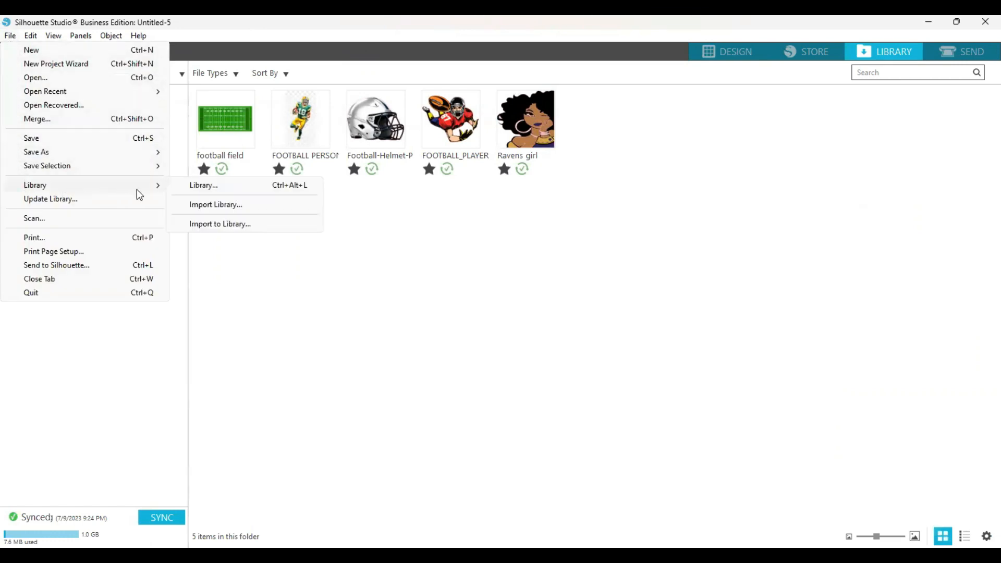
click(230, 225)
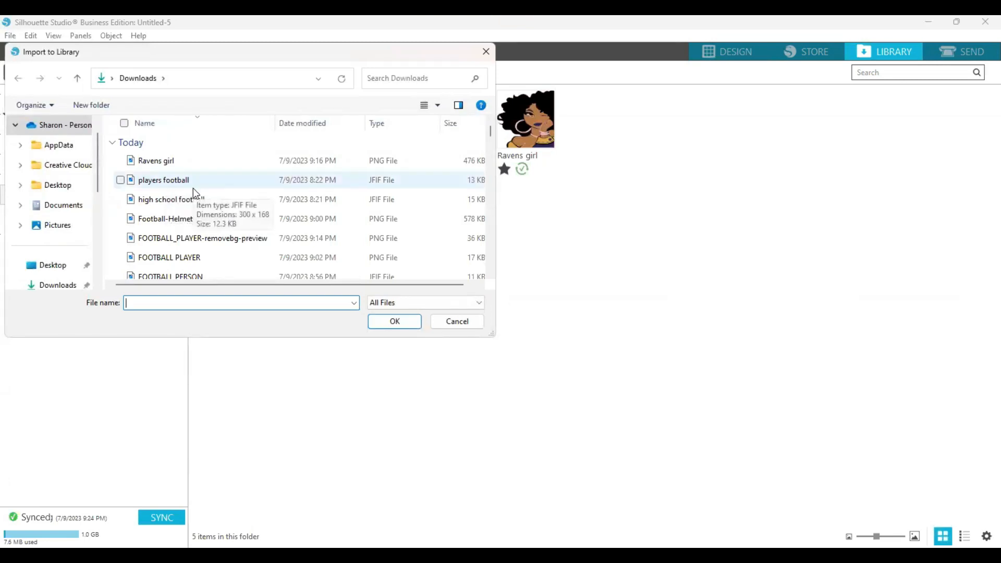
click(457, 323)
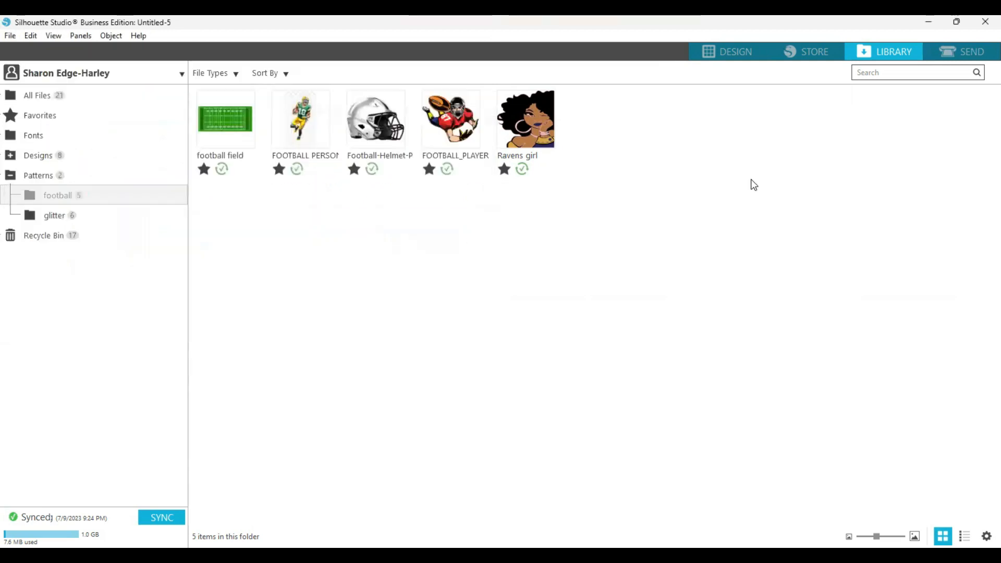
click(733, 56)
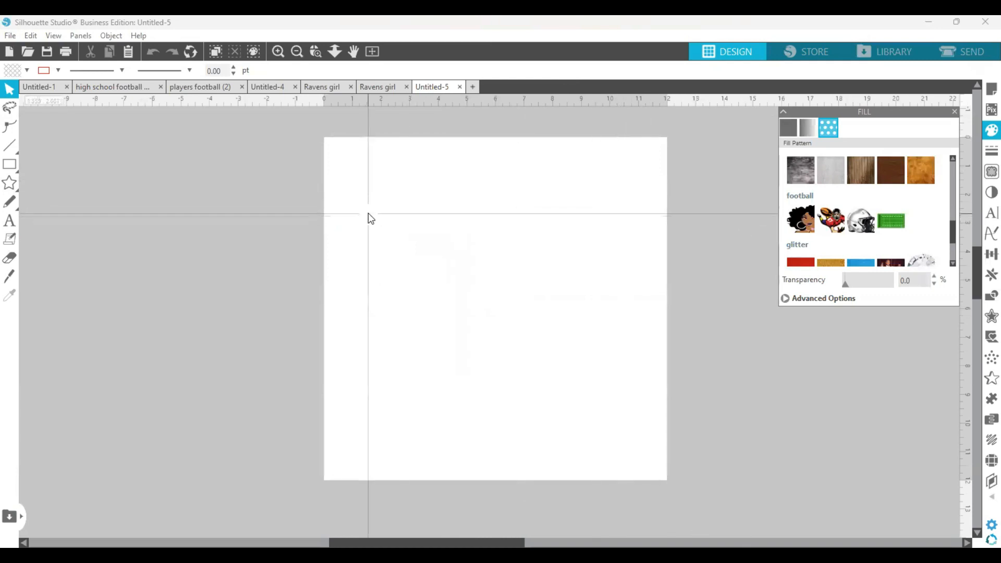
- Add the letter "R" as text on the upper middle of the page and select it
click(10, 221)
click(455, 259)
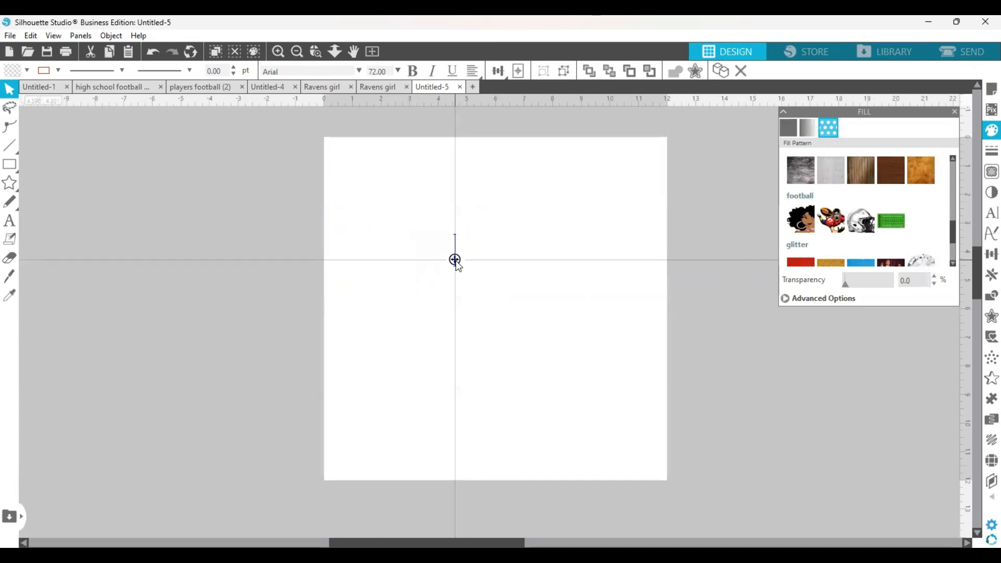
text(R)
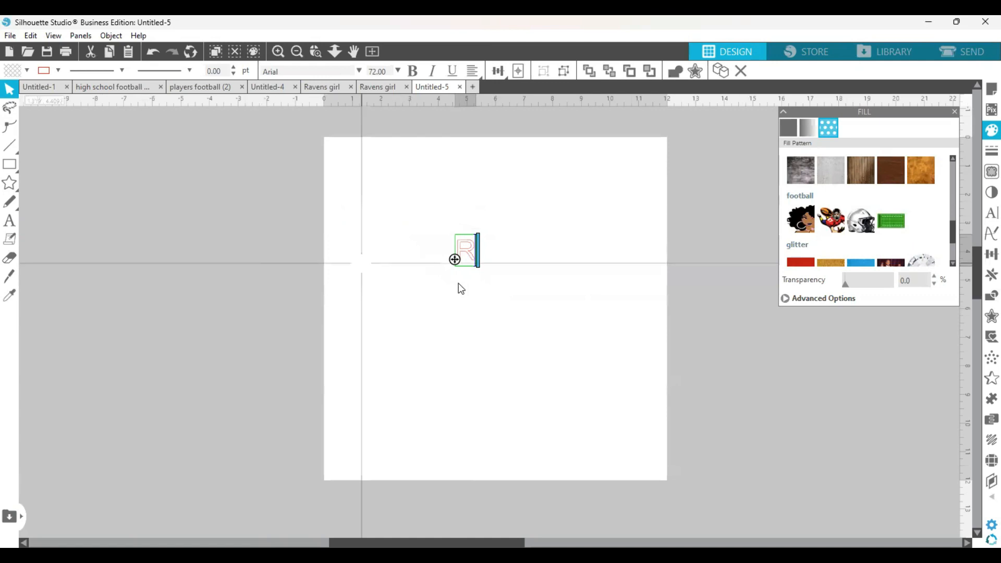
click(490, 283)
click(464, 260)
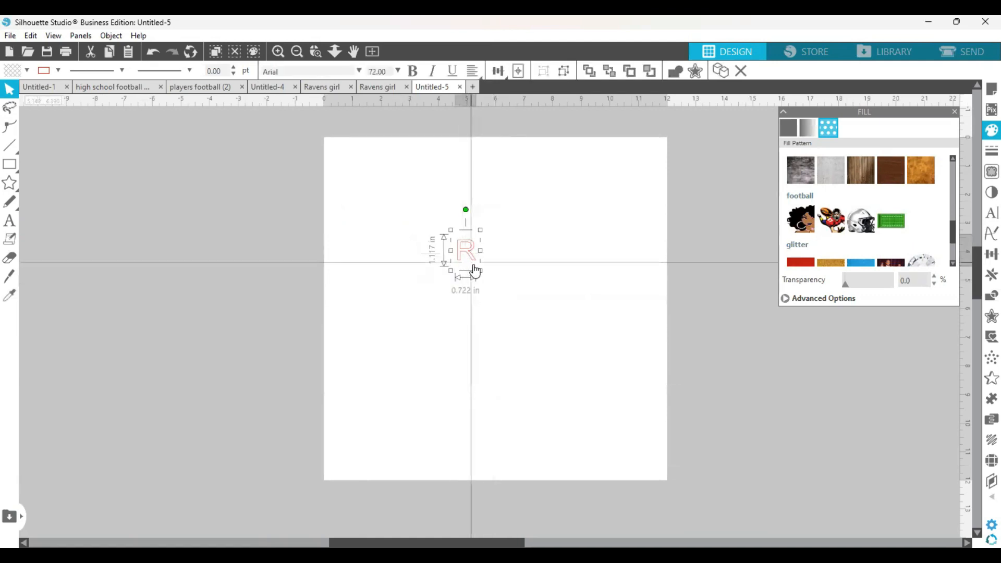
- Enlarge the letter R to about 4.7 in wide and 7.3 in high
drag(476, 268, 550, 340)
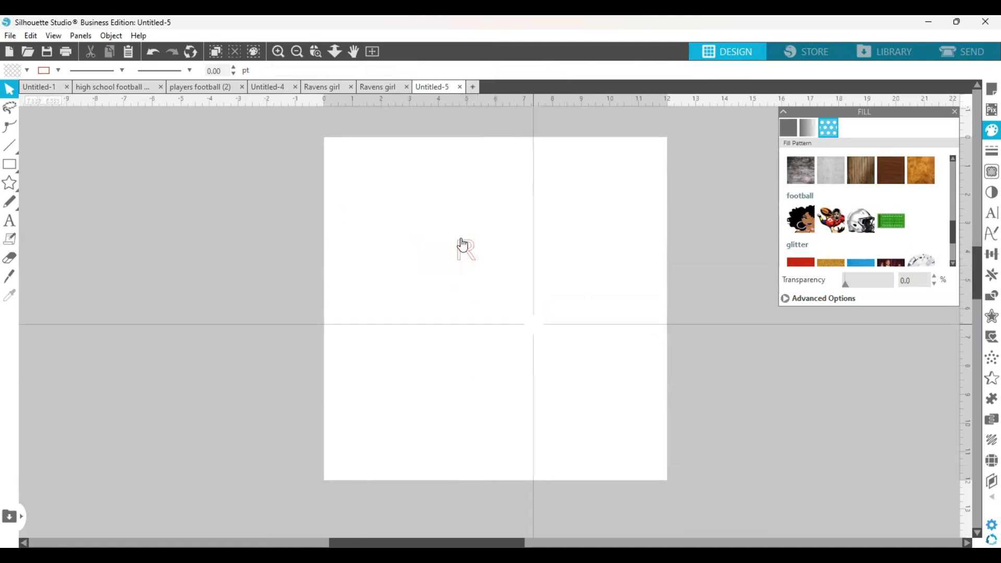
click(476, 262)
drag(481, 271, 642, 423)
- Set the letter R's font to FRESHMAn and move it up to the upper middle of the page
click(261, 71)
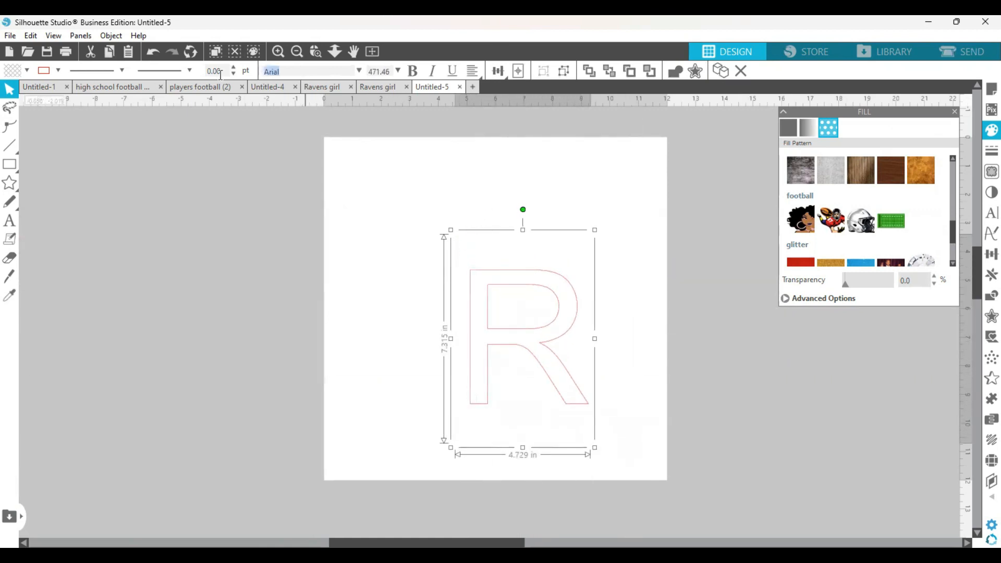
text(FRESHMAn)
key(Return)
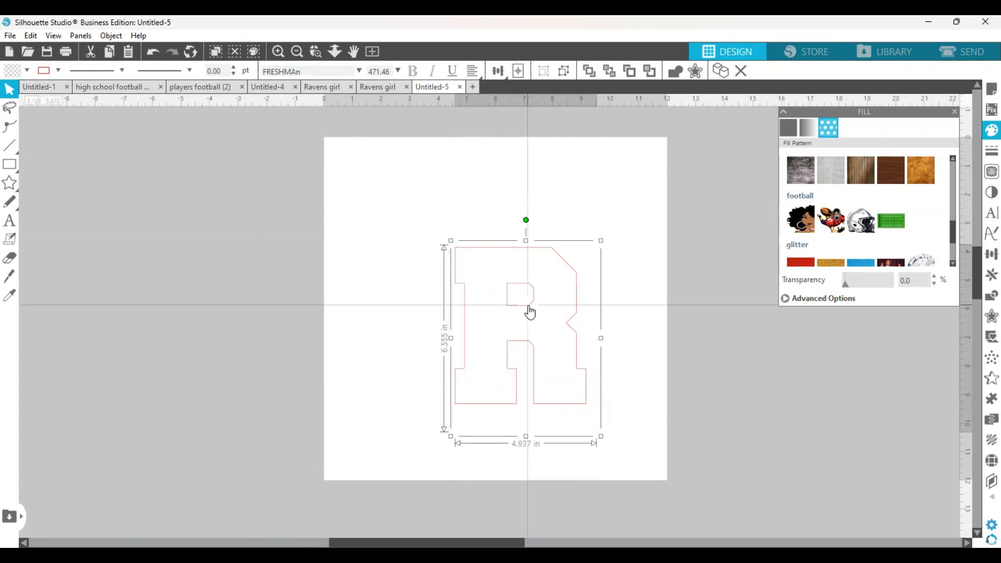
drag(514, 289, 491, 248)
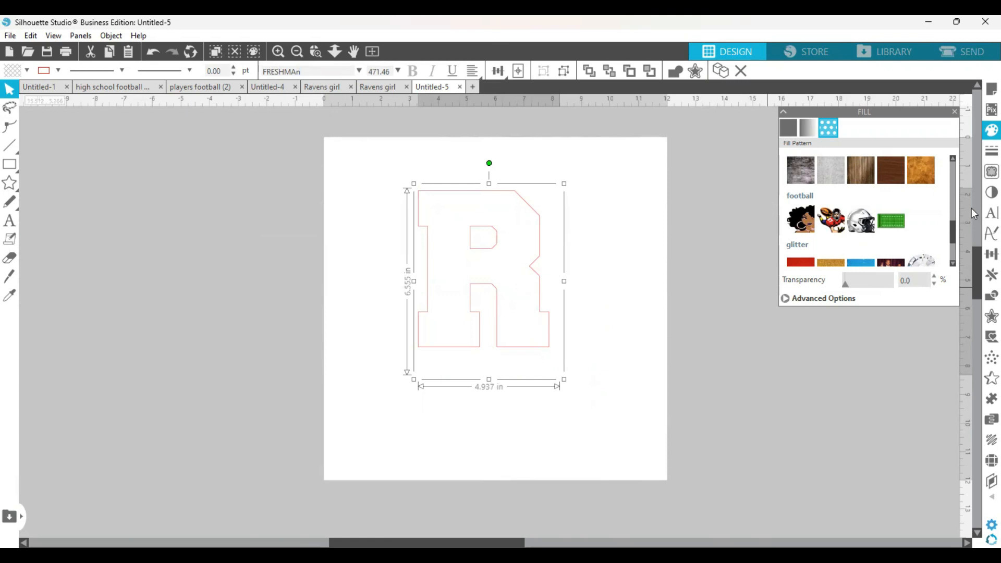
- Try the football field, helmet and football player pattern fills on the letter R, ending with the Ravens girl pattern
click(893, 222)
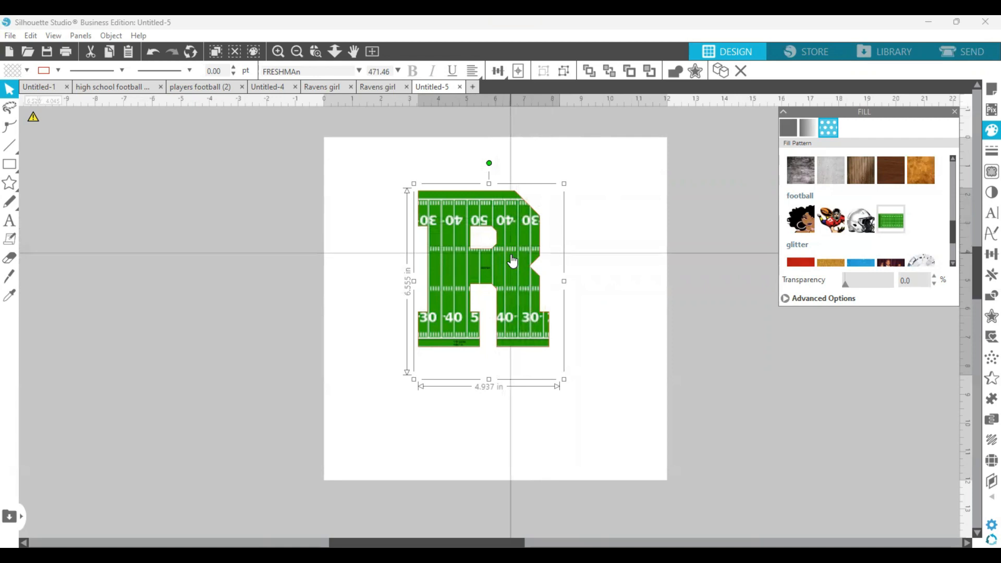
click(854, 224)
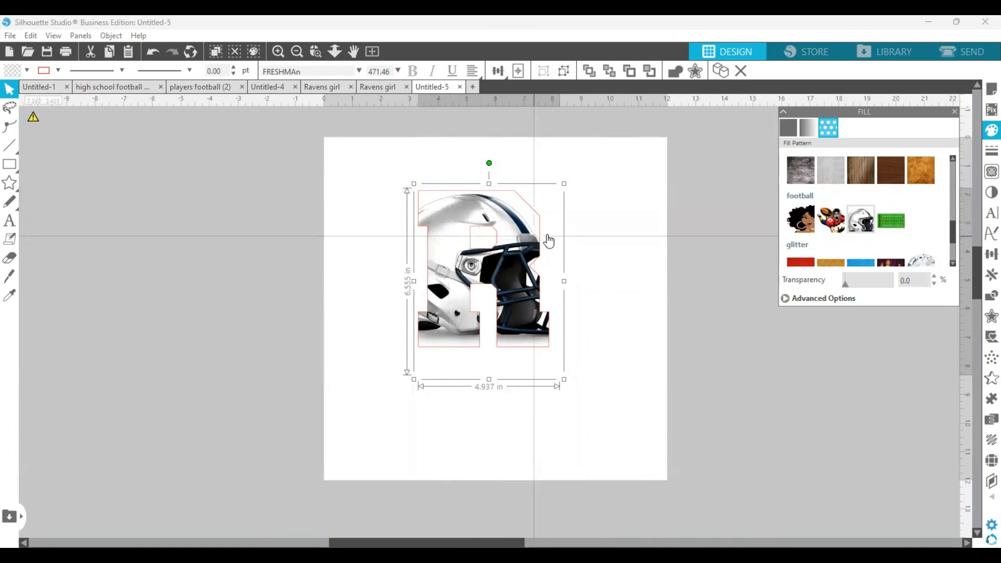
click(830, 222)
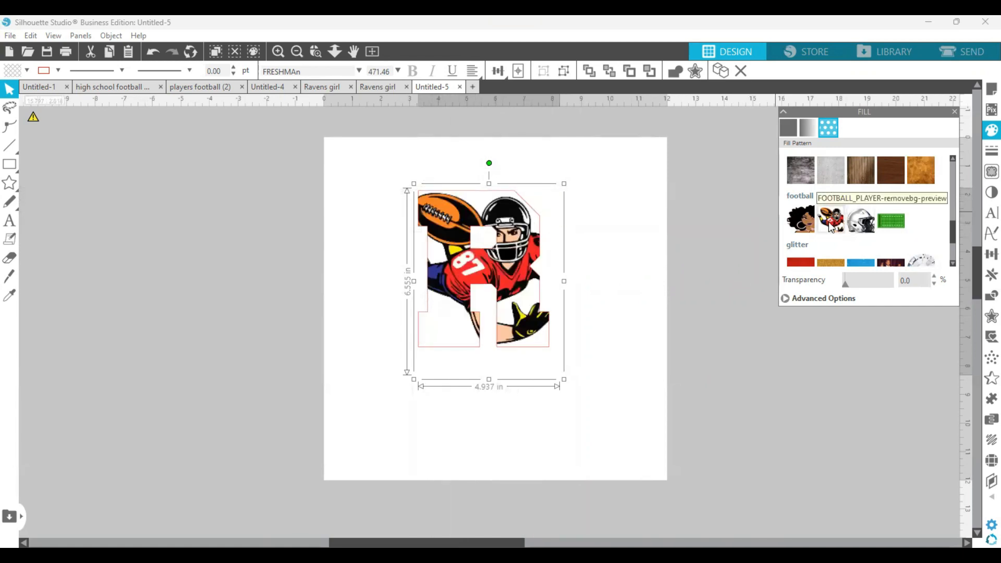
click(805, 221)
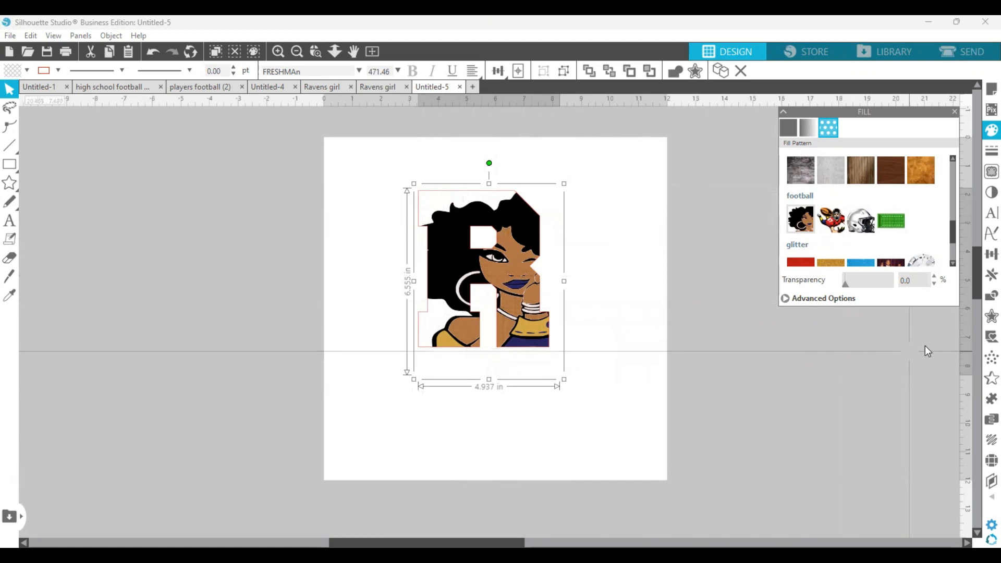
- Create an external offset of 0.125 in with rounded corners around the letter R
click(983, 319)
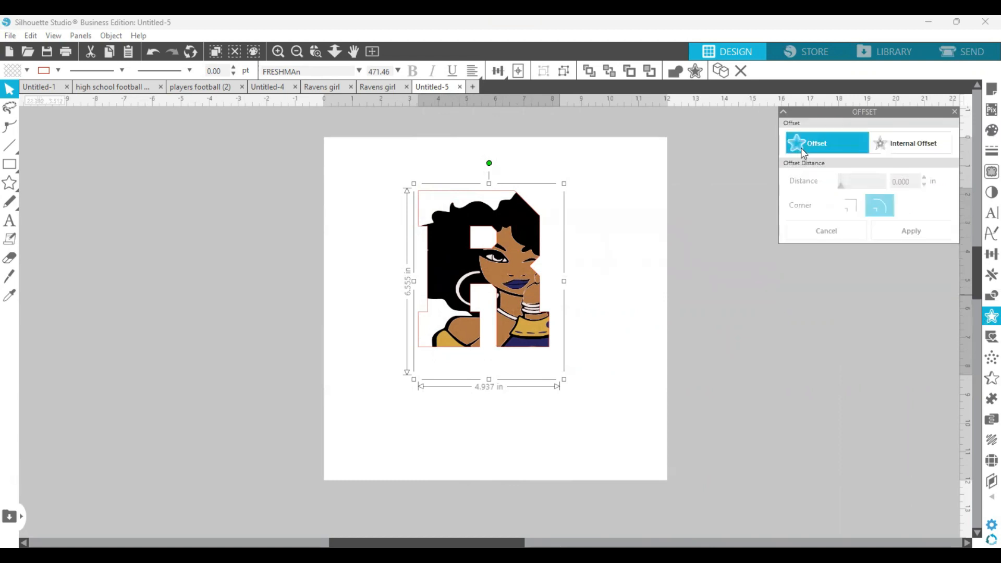
click(797, 145)
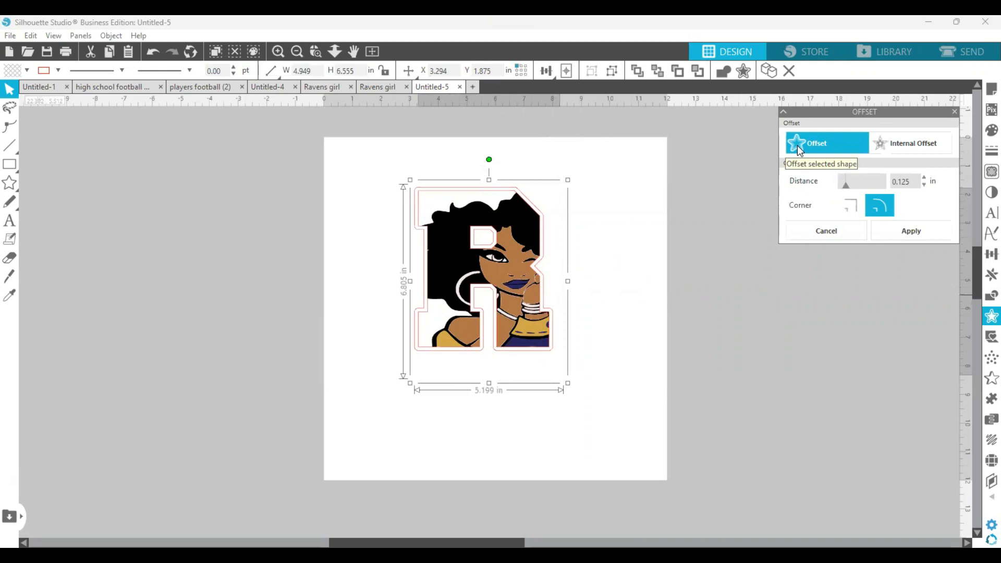
click(878, 229)
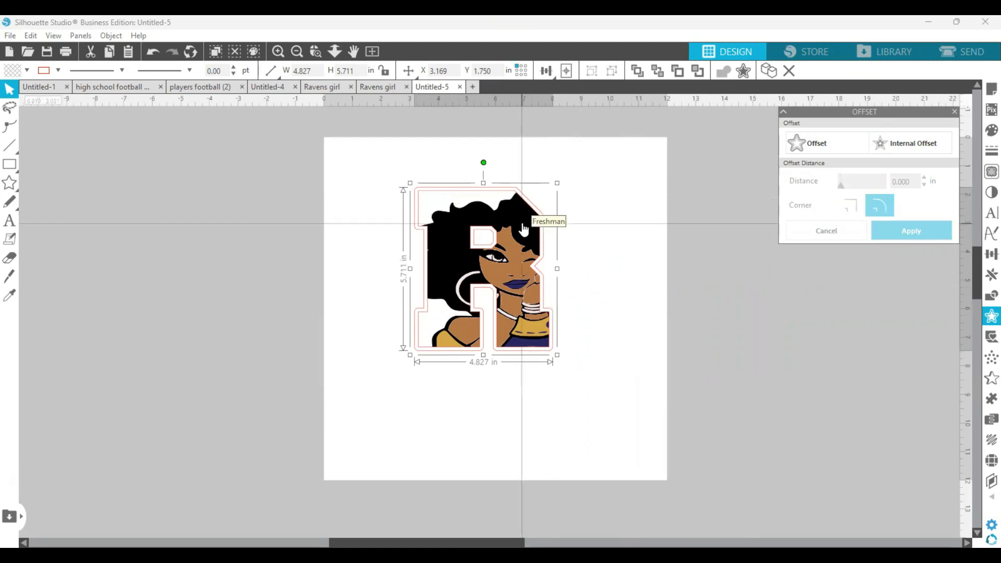
- Move the patterned letter R aside to the right and fill its offset outline with the recently used purple
drag(523, 228, 604, 235)
click(488, 196)
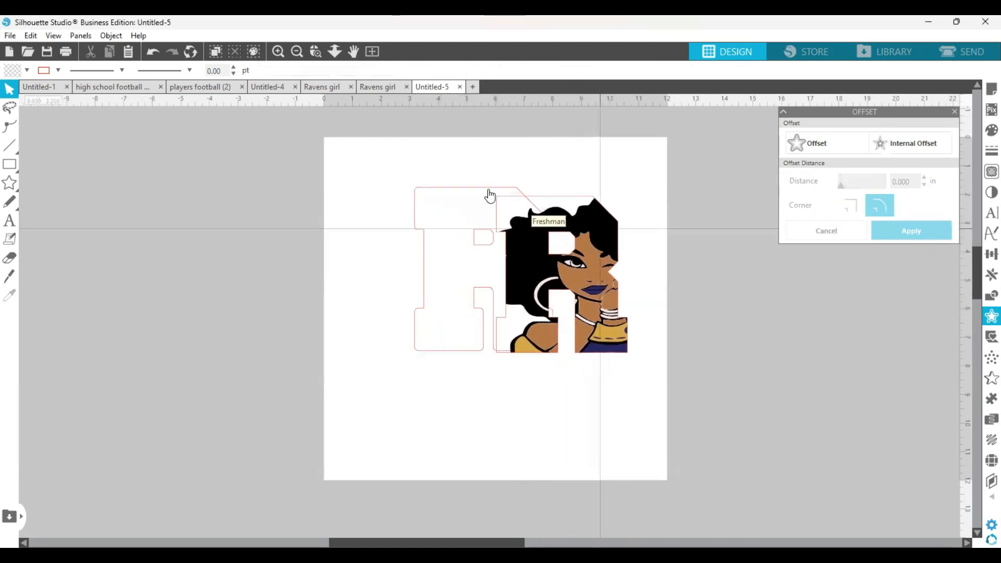
click(468, 192)
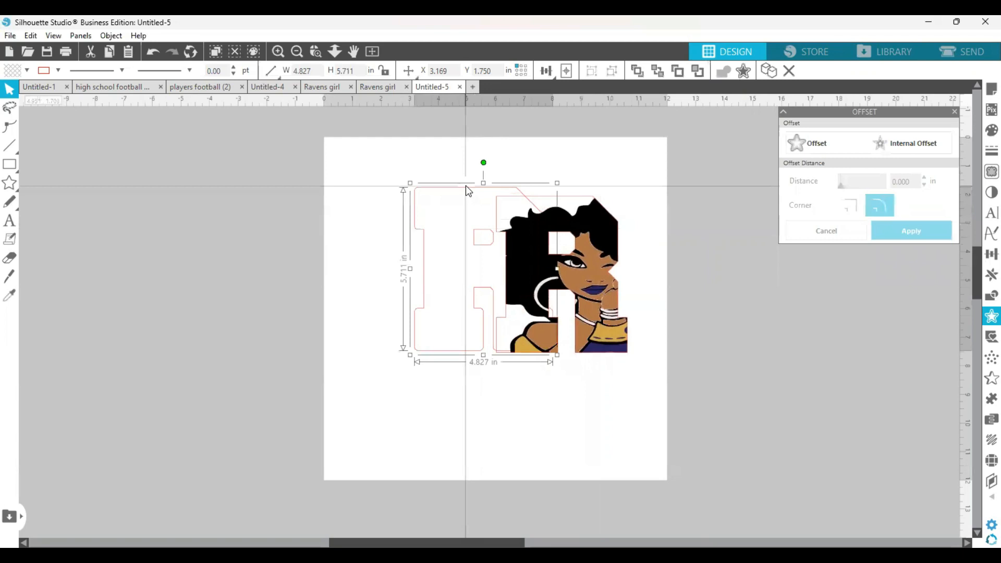
click(983, 133)
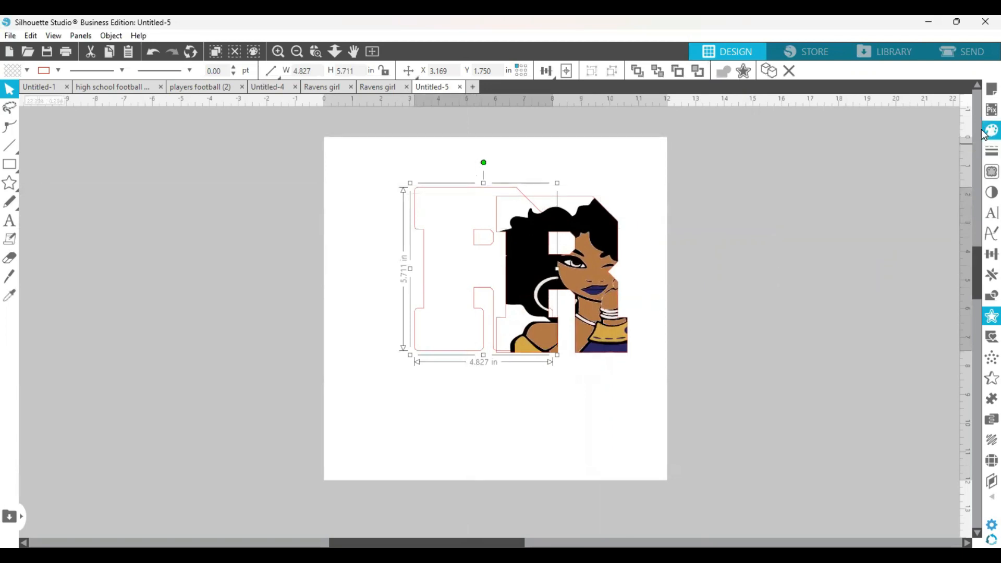
click(788, 157)
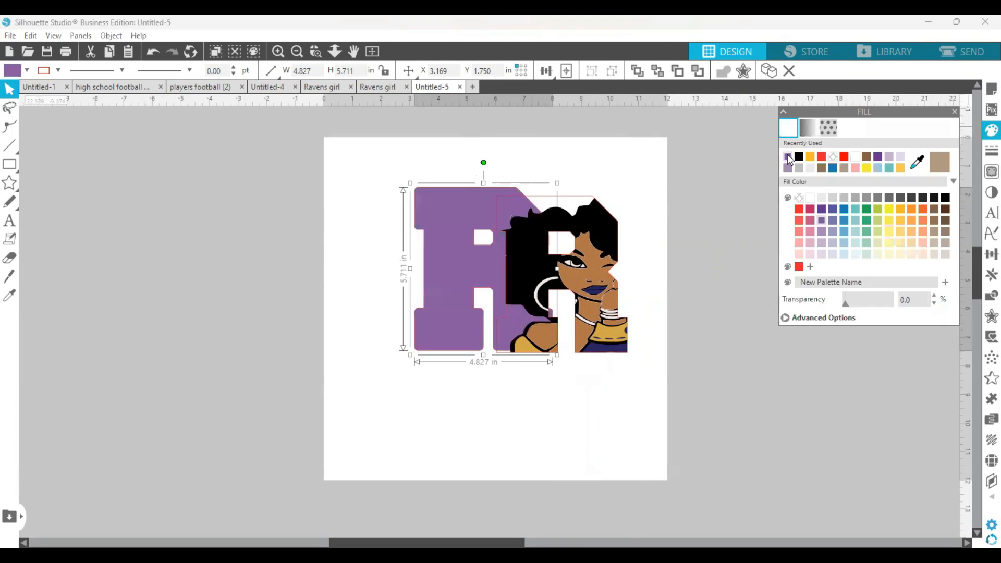
- Move the patterned letter R back onto the purple offset and select both shapes
drag(614, 241, 534, 235)
click(605, 226)
drag(353, 172, 547, 359)
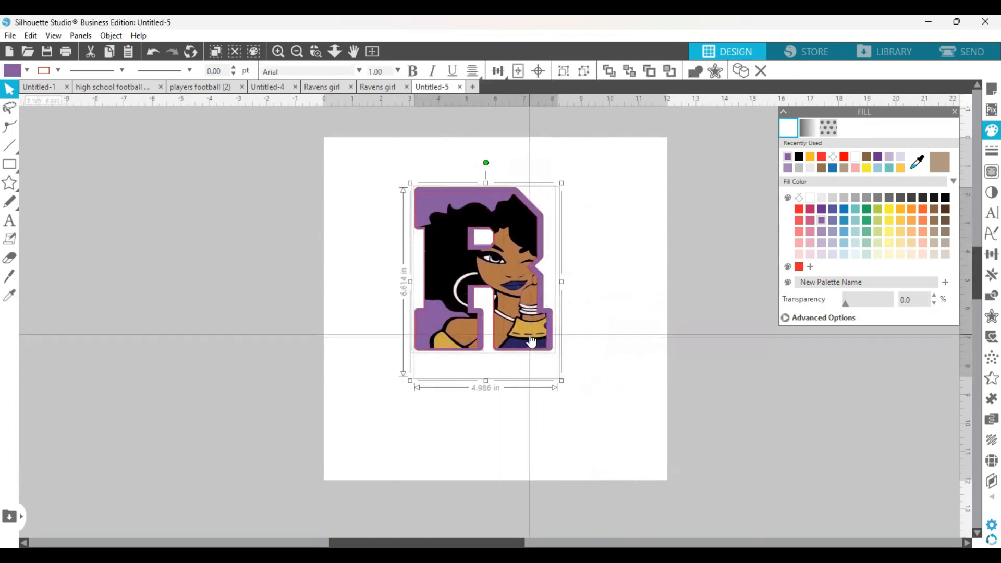
right_click(530, 334)
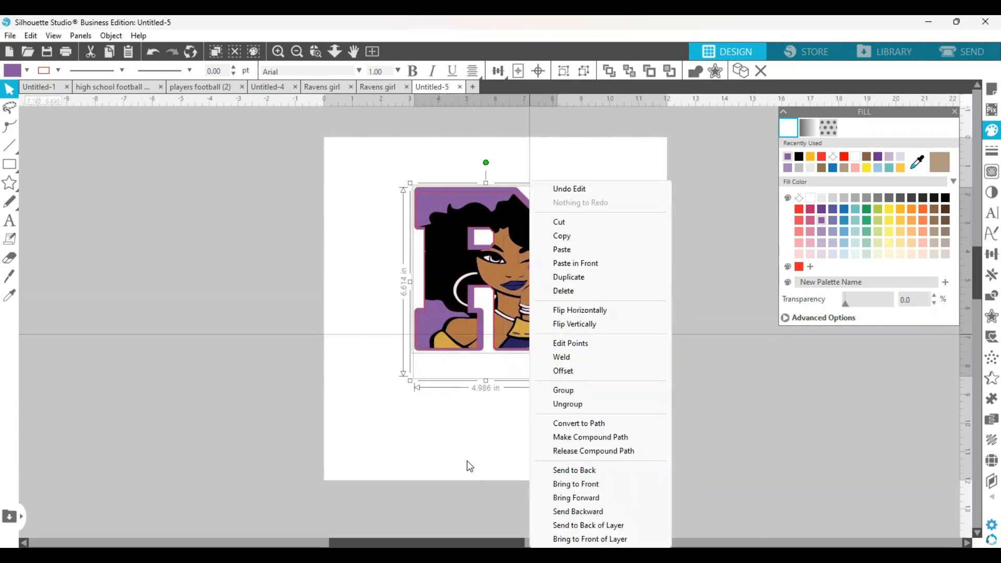
click(470, 462)
- Try the purple fill on the patterned letter R beside its offset, undo it, and put the letter back on the offset
drag(519, 332, 669, 321)
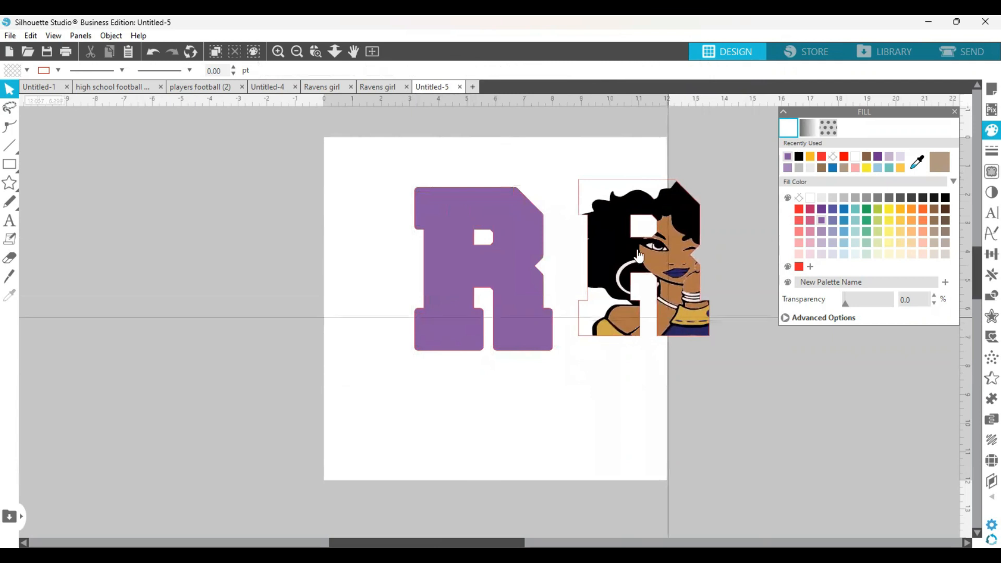
click(581, 182)
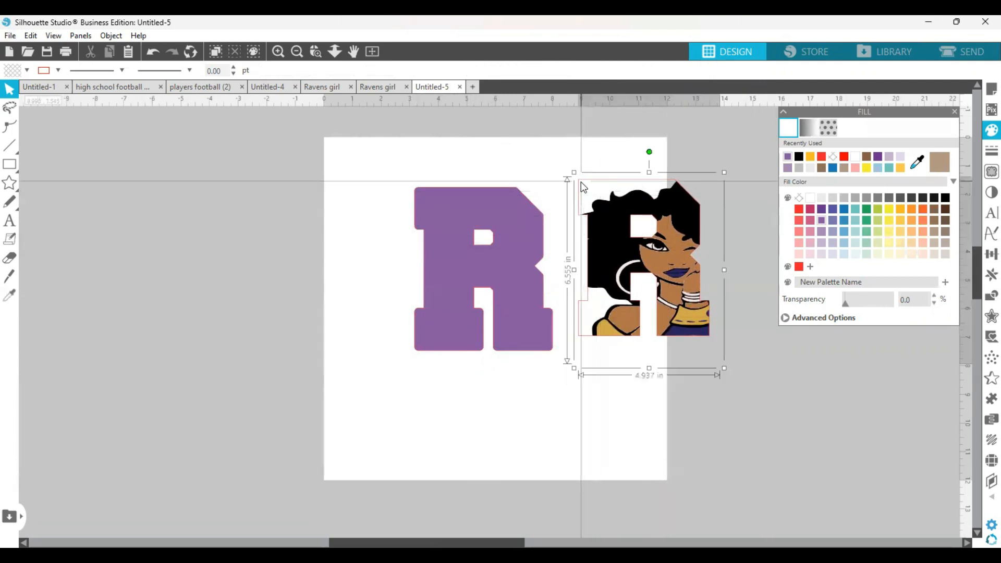
click(788, 157)
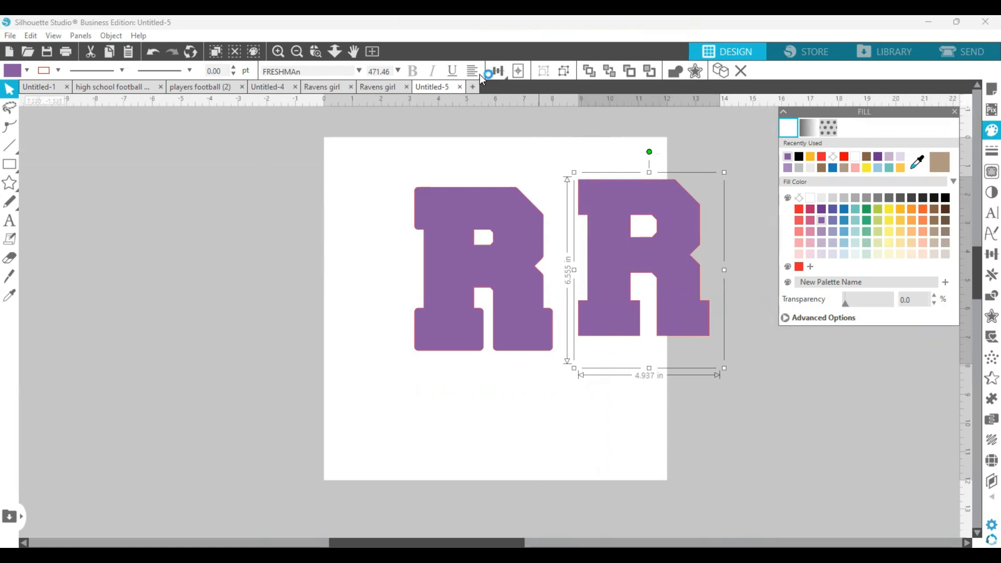
click(152, 53)
drag(605, 272, 440, 278)
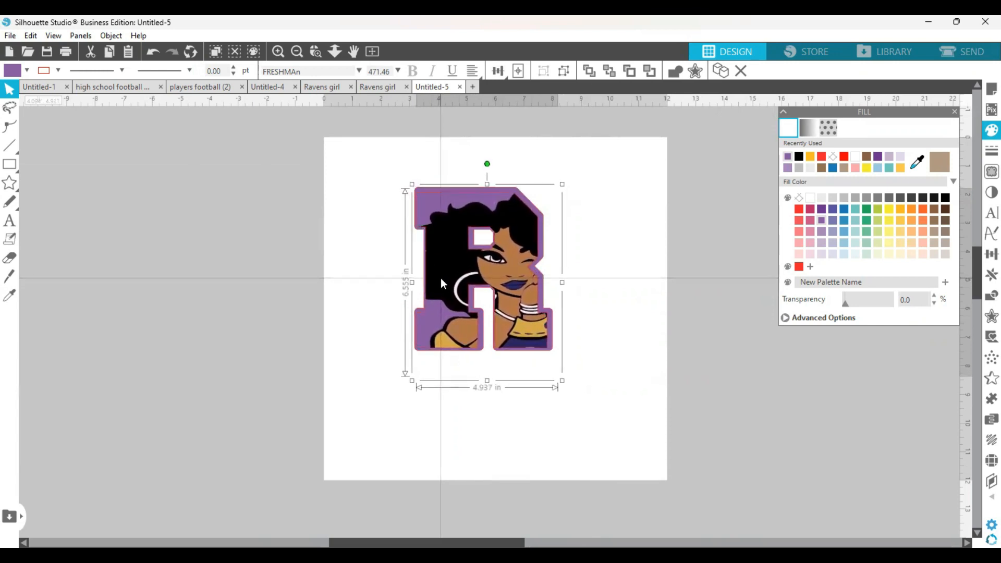
- Nudge the patterned letter R to the right until it is centred over the purple offset
click(311, 279)
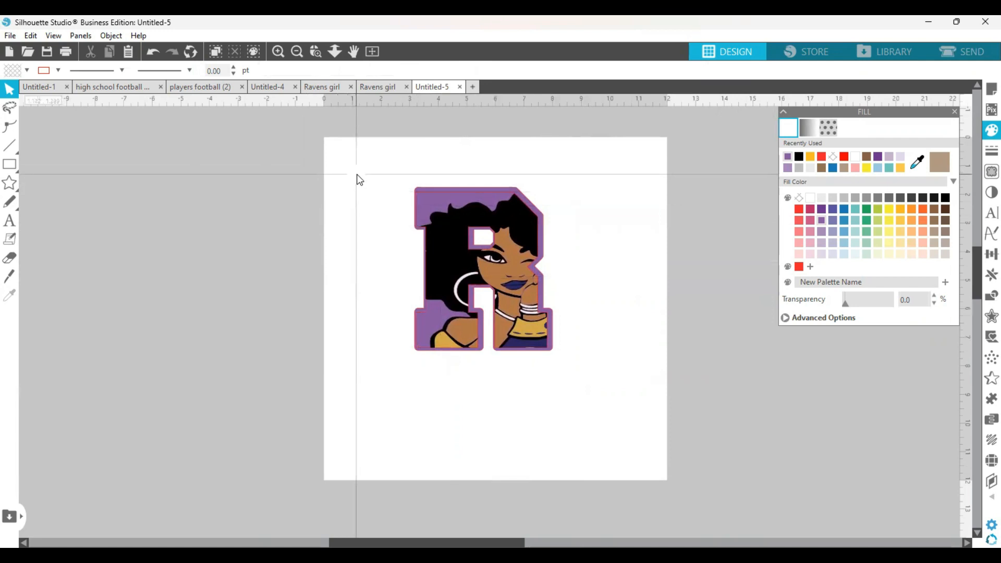
click(444, 208)
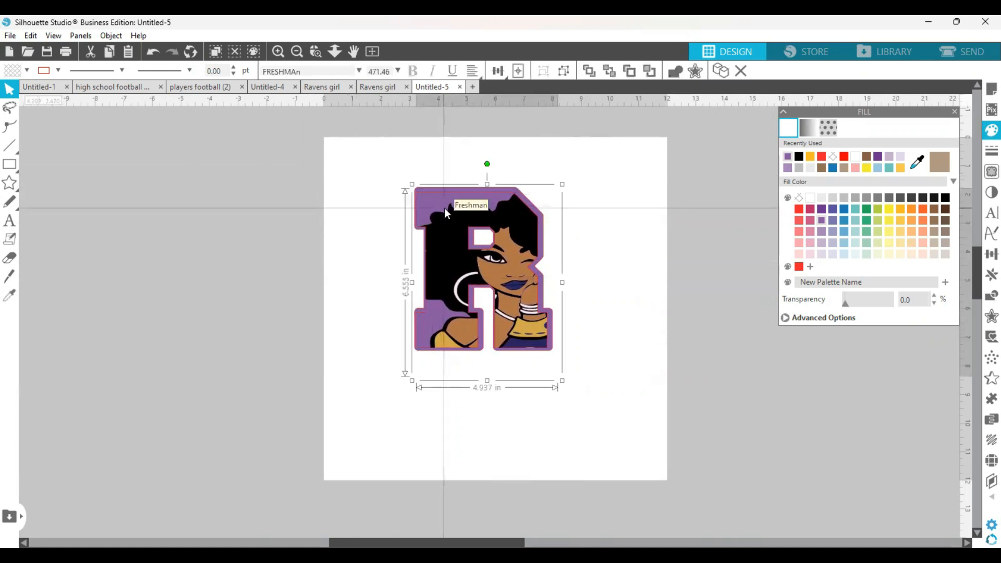
key(Right)
key(Right)
key(Right)
key(Right)
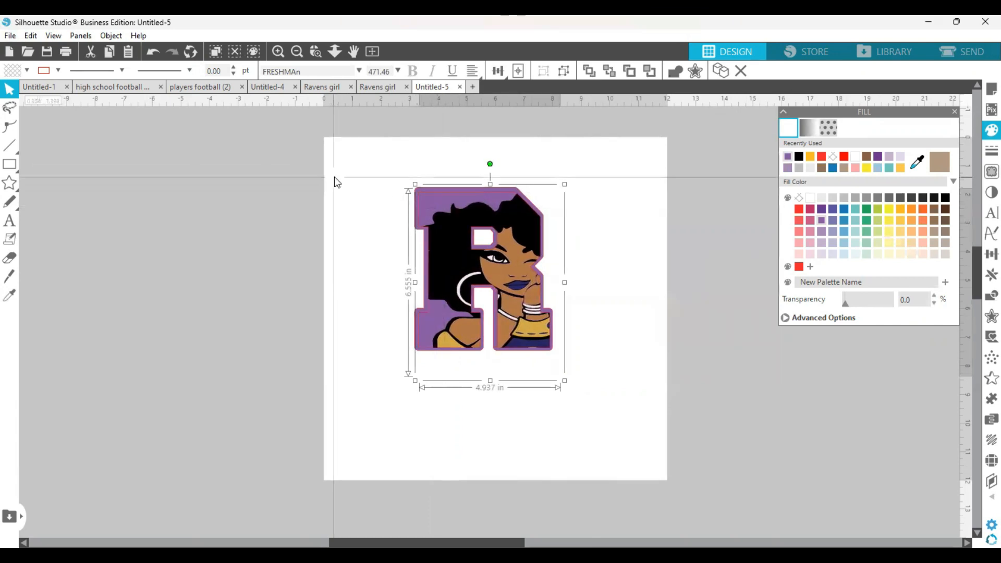
- Group the patterned letter R with its purple offset and move the group slightly right and down on the page
click(349, 188)
drag(375, 190, 606, 365)
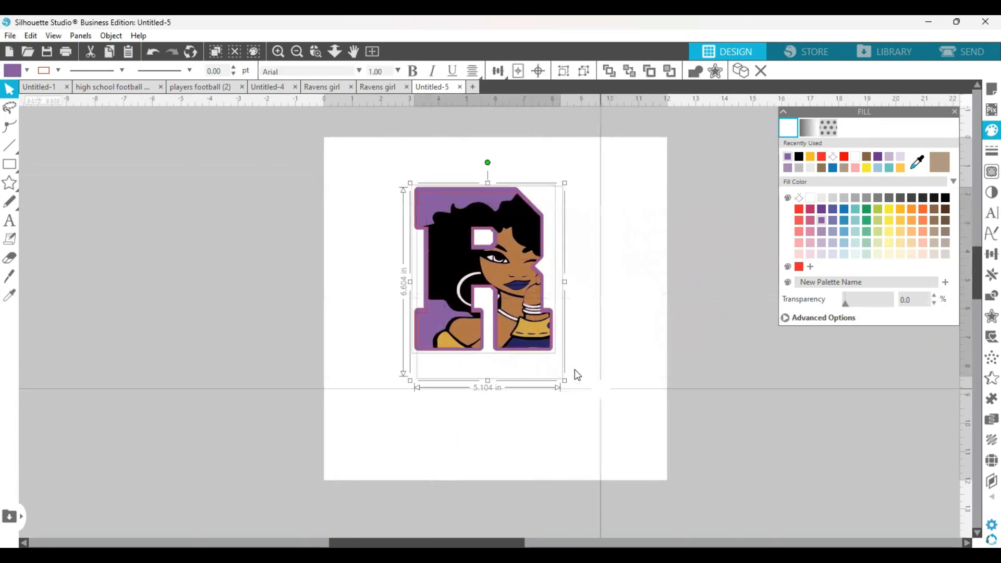
right_click(530, 343)
click(558, 394)
click(600, 397)
mouse_move(544, 347)
mouse_down()
mouse_move(615, 261)
mouse_move(548, 381)
mouse_move(512, 322)
mouse_move(551, 346)
mouse_up()
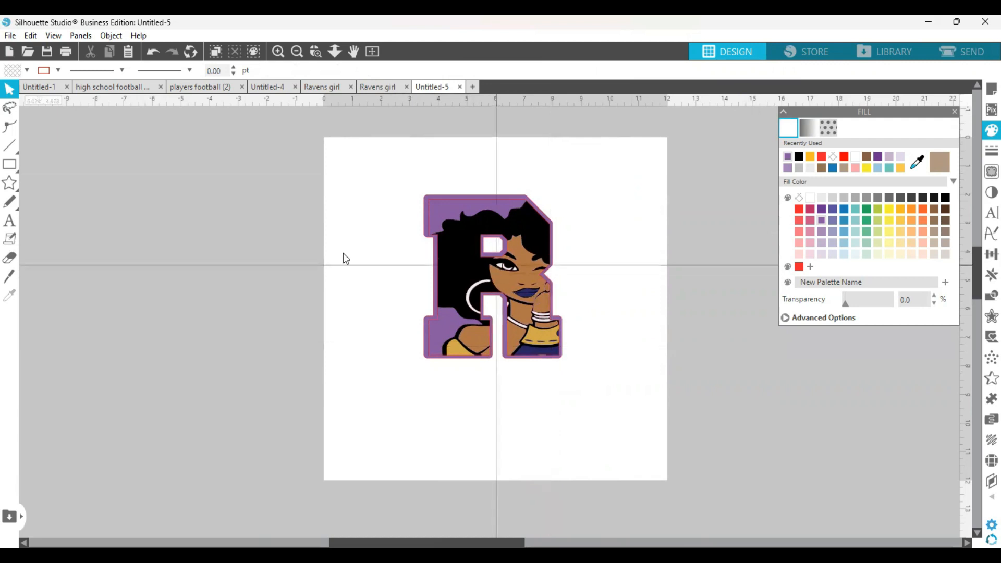
- Add the letter "F" as text on the page below and left of the R, and select it
click(10, 221)
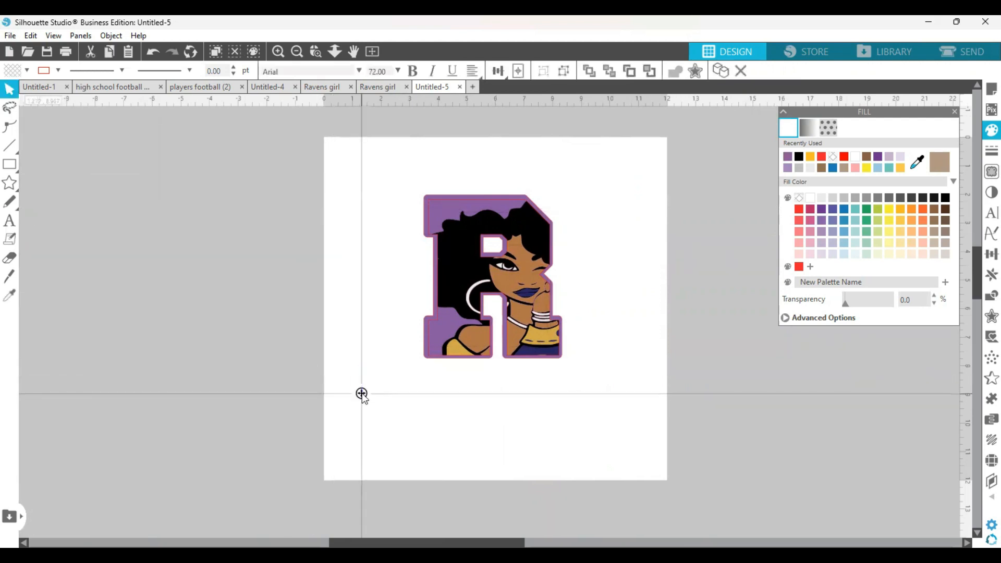
text(F)
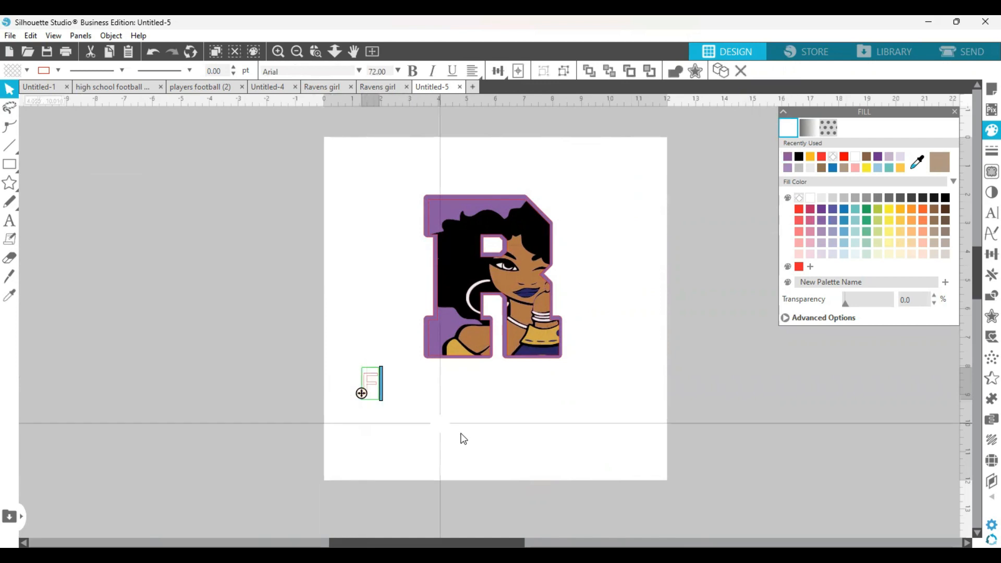
click(462, 434)
click(363, 386)
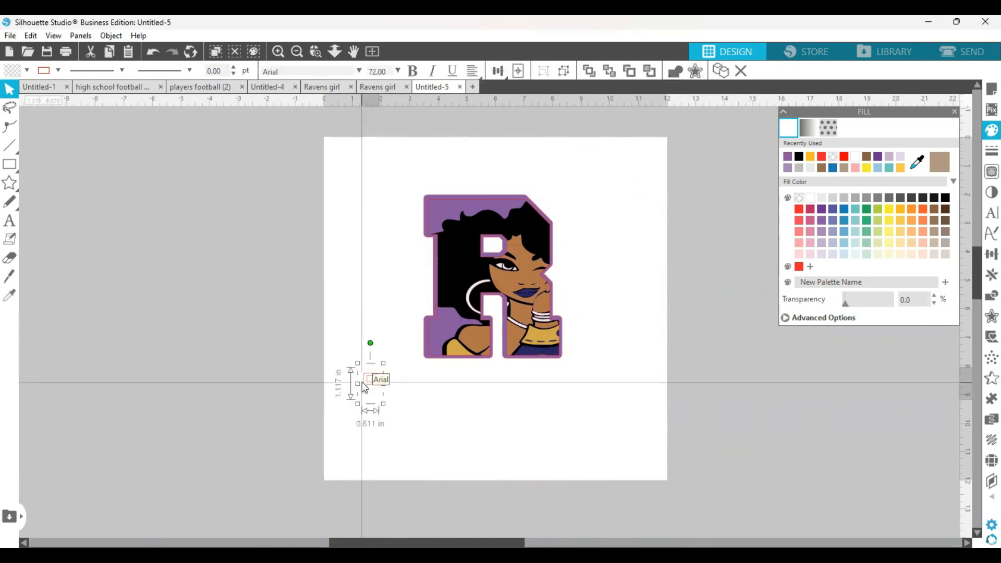
- Enlarge the letter F to about 2.9 in wide and 5.3 in high, and arrange it below the R group in the page's upper-left corner
drag(384, 404, 522, 482)
drag(474, 328, 370, 312)
drag(398, 400, 442, 343)
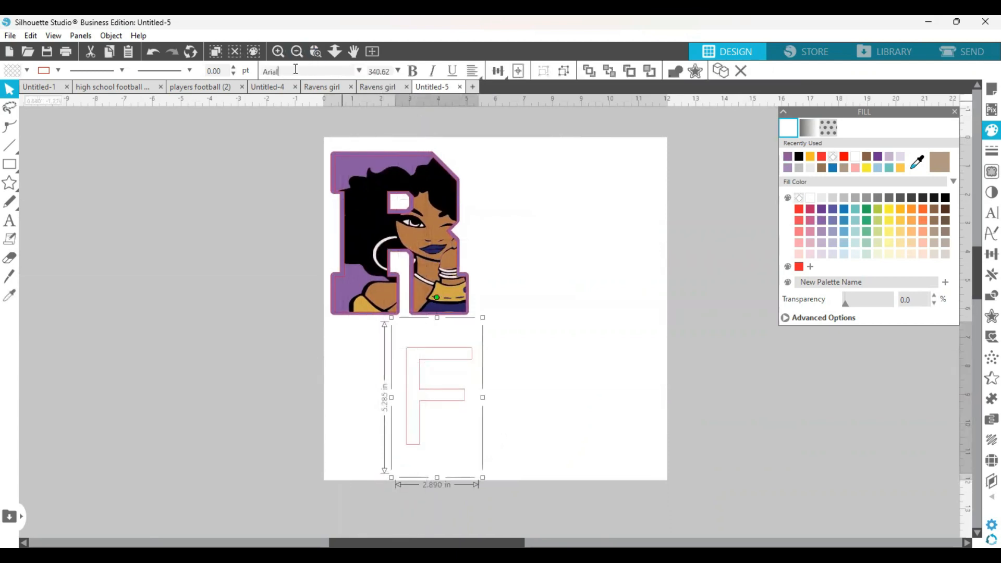
- Set the letter F's font to FRESHMAn and enlarge it to about 3.6 in wide and 5.5 in high
text(FRESM)
key(BackSpace)
text(HMAn)
key(Return)
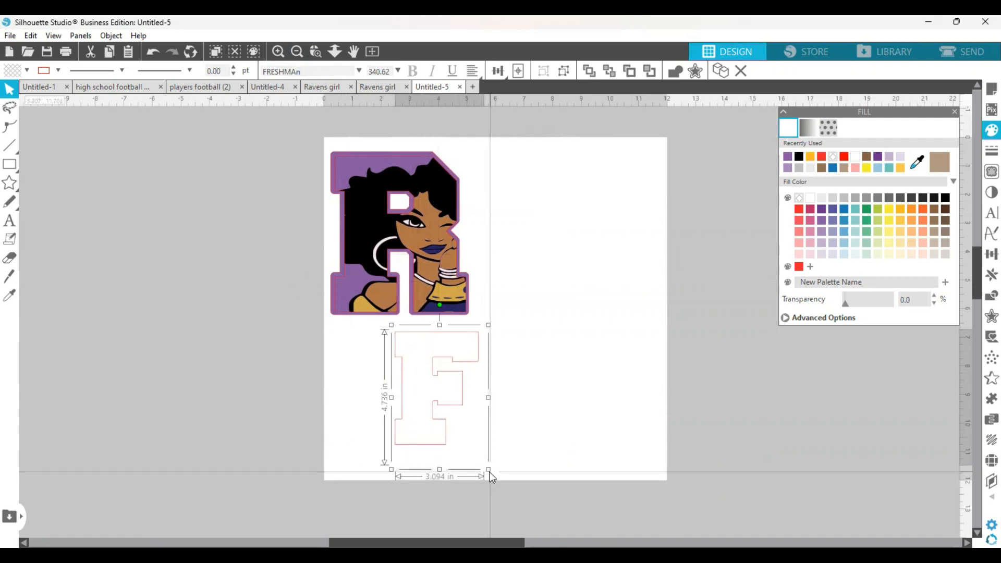
drag(489, 471, 507, 485)
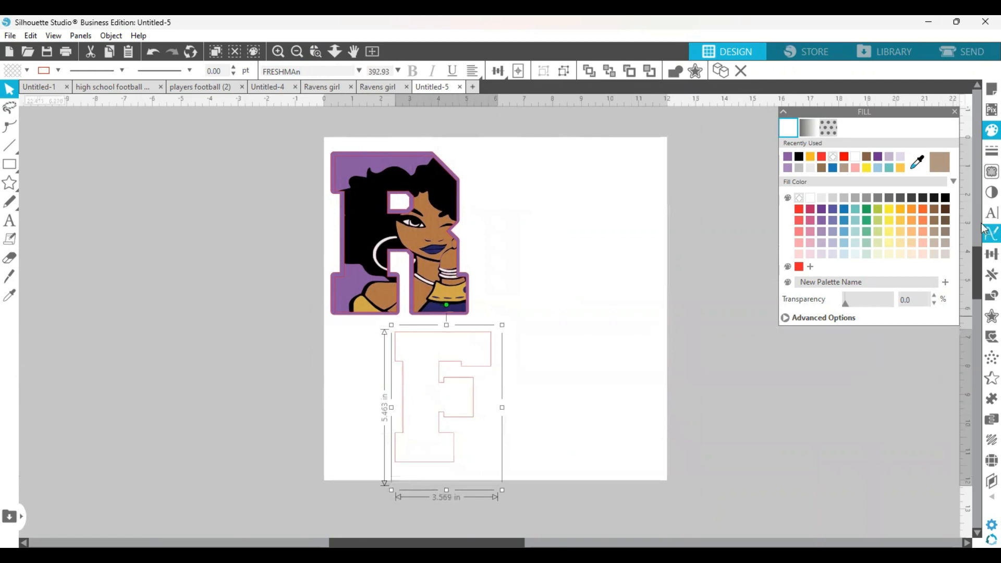
- Change the letter F's line color to blue
click(984, 152)
click(809, 128)
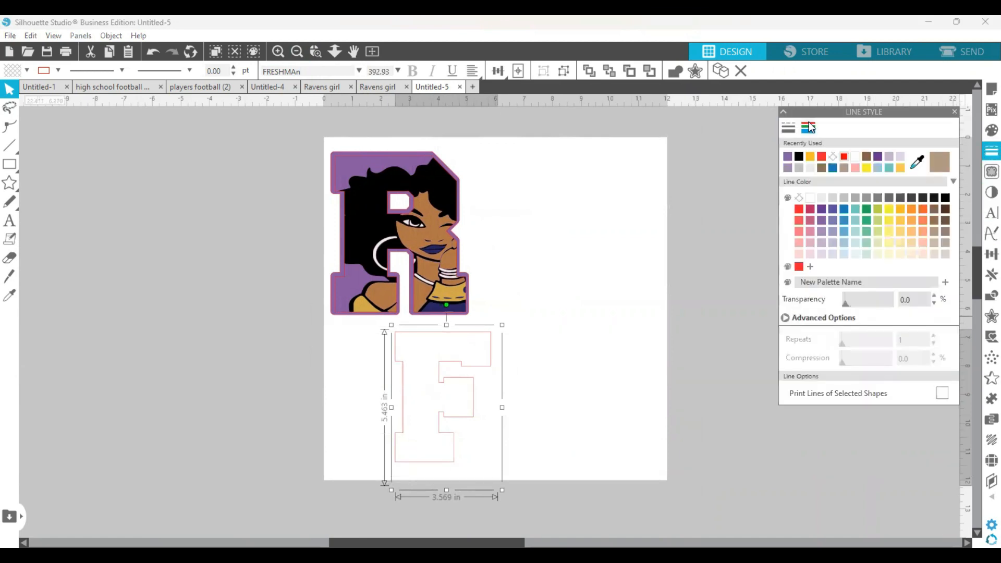
click(845, 208)
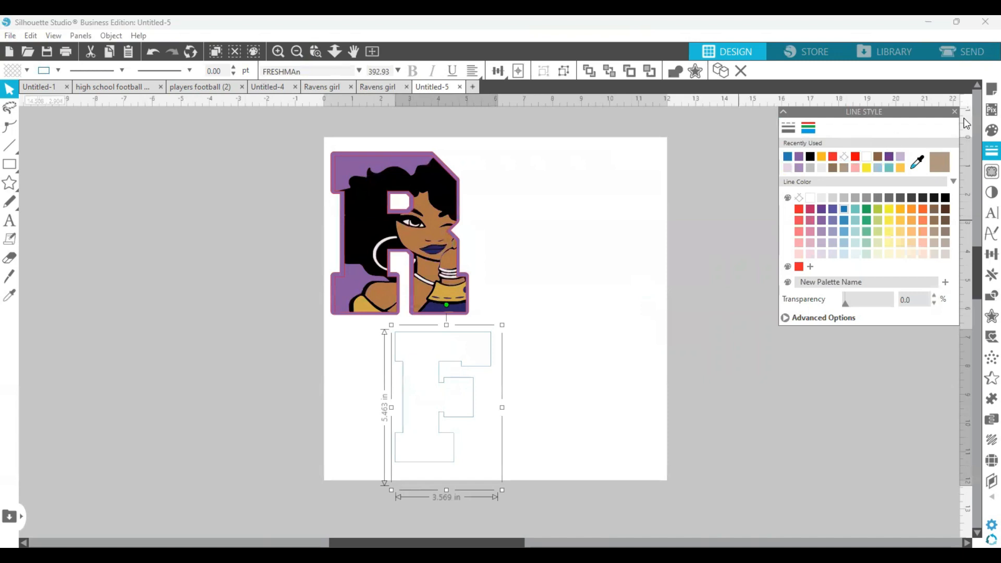
- Fill the letter F with the football helmet pattern and move it to the right half of the page
click(987, 131)
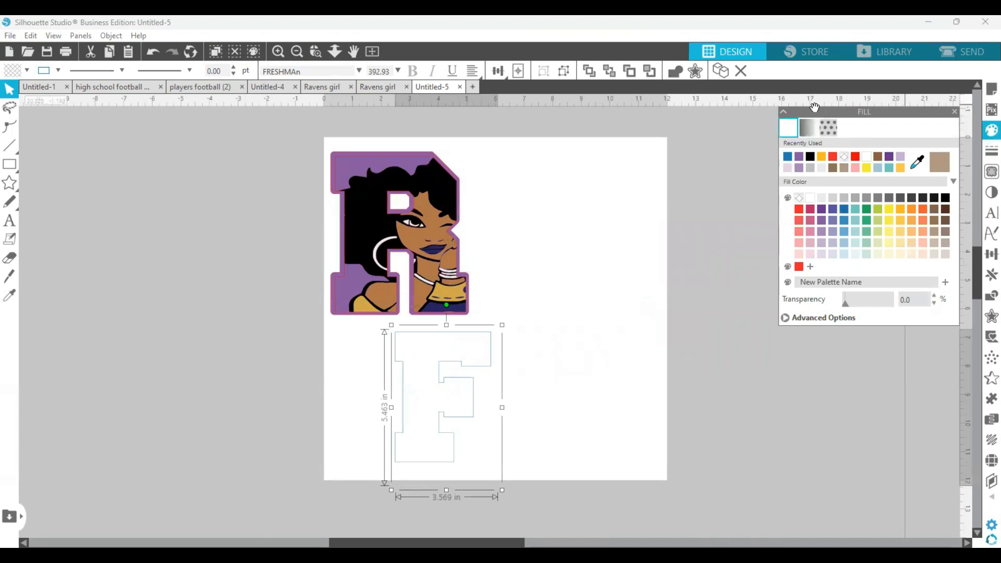
click(829, 128)
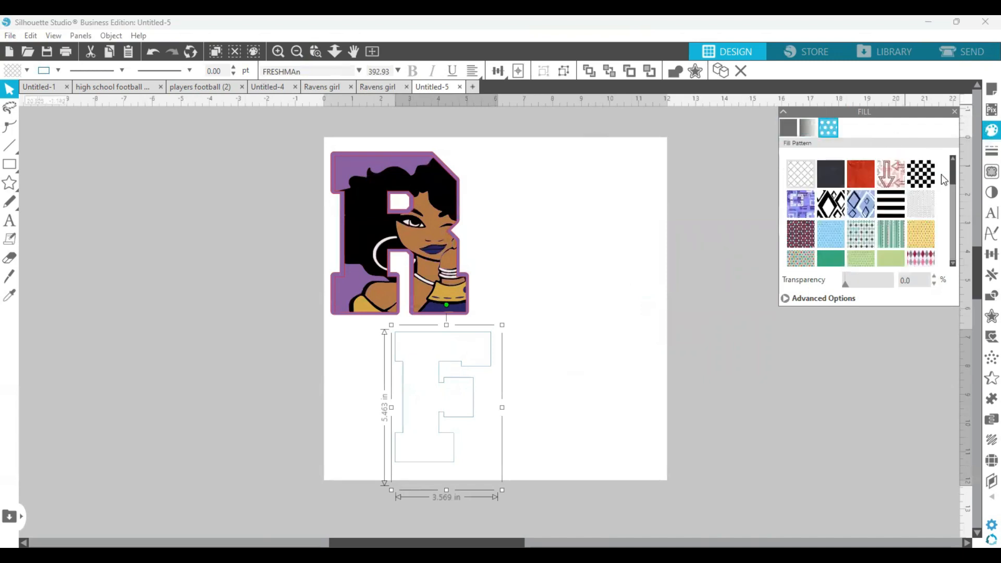
drag(957, 216, 957, 235)
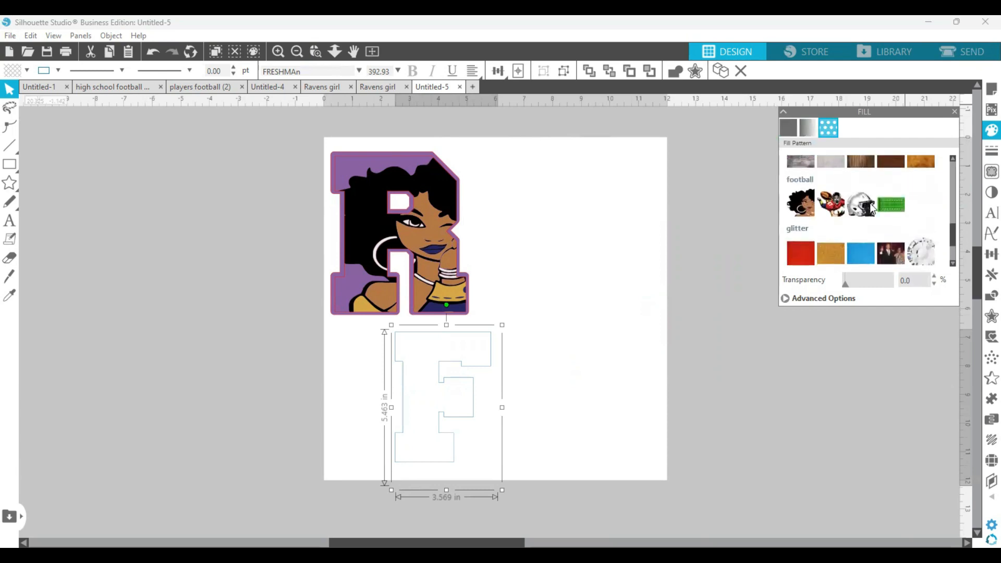
click(861, 204)
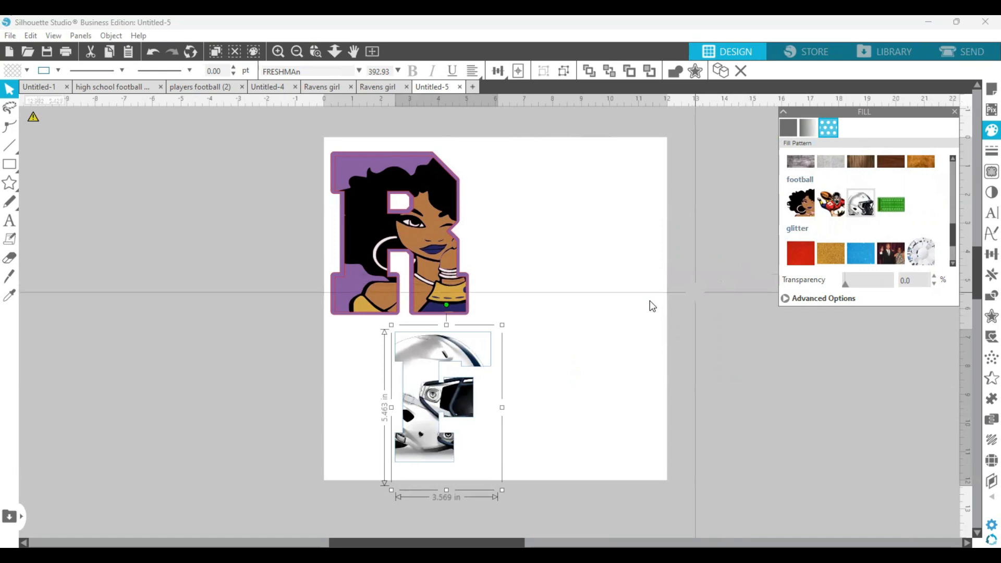
drag(466, 355, 597, 301)
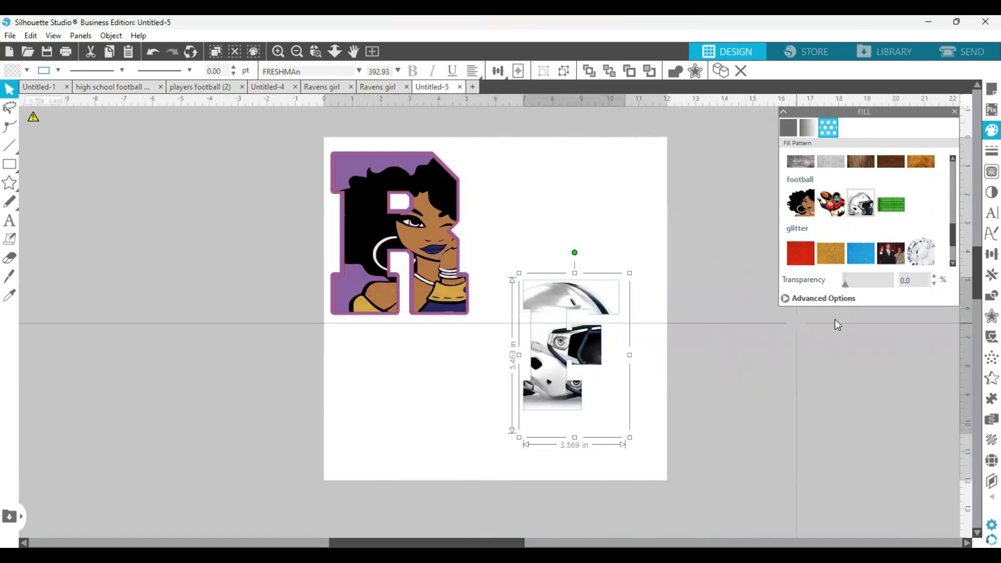
- Create an external offset of 0.125 in with rounded corners around the helmet-filled letter F
click(984, 319)
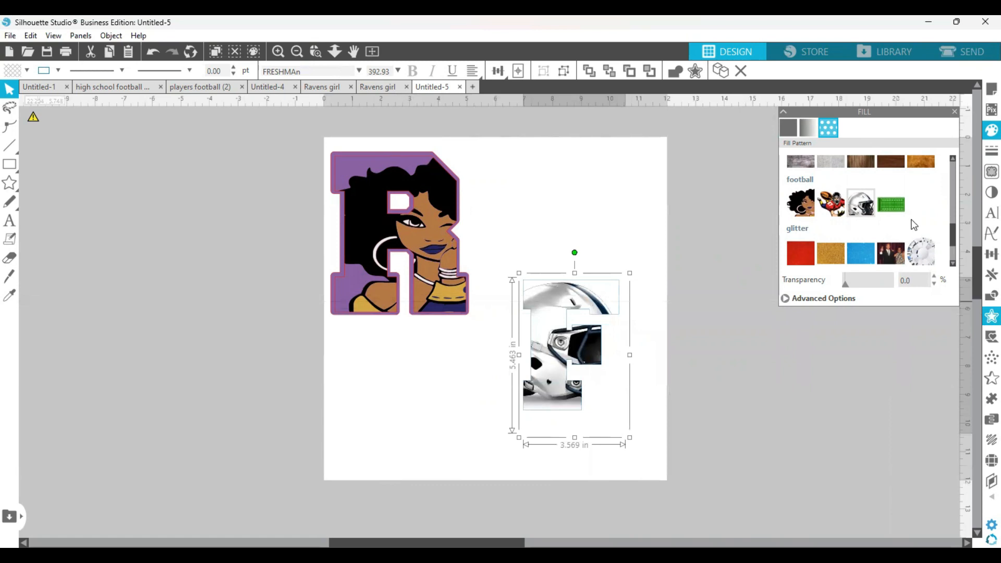
click(800, 144)
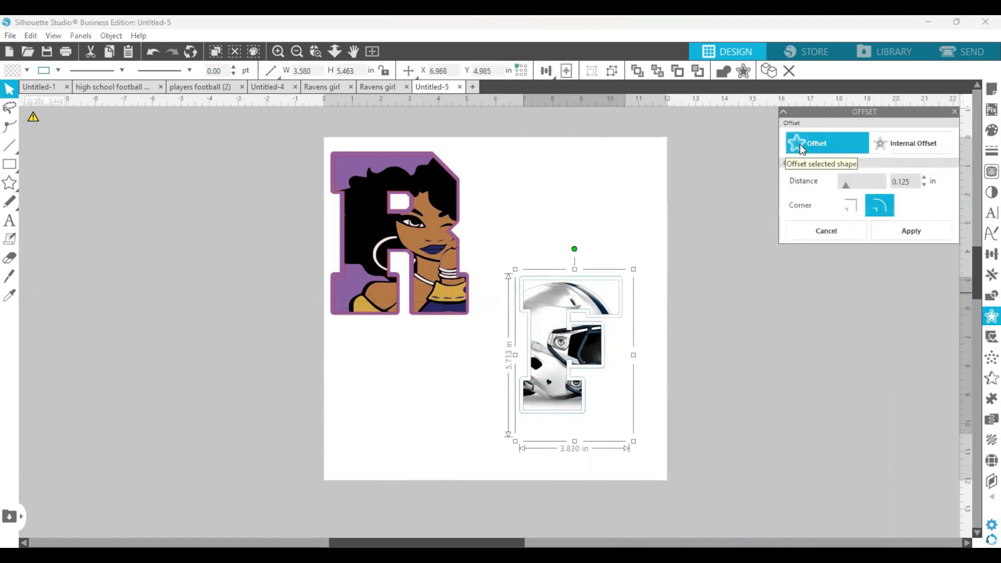
click(899, 231)
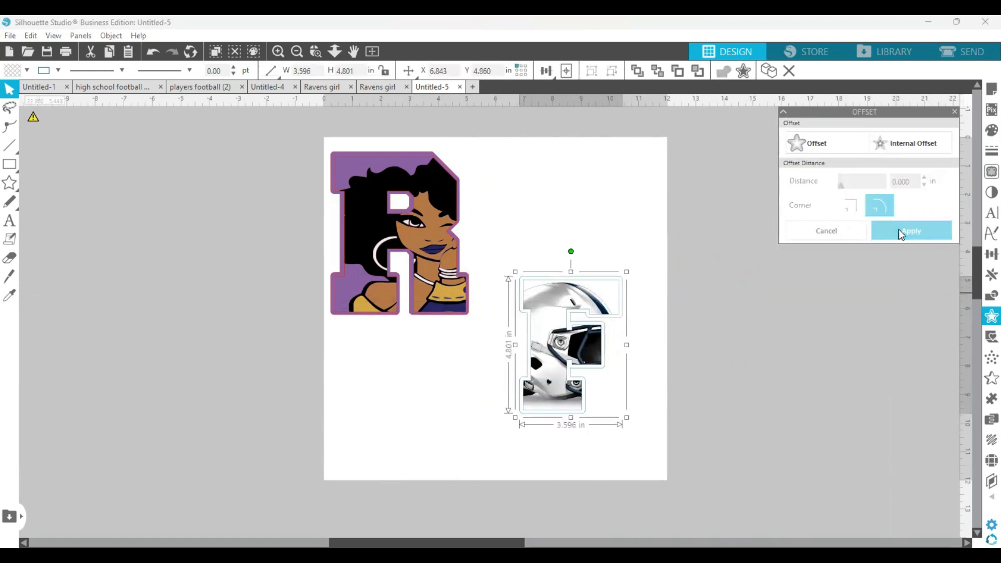
drag(605, 305, 625, 302)
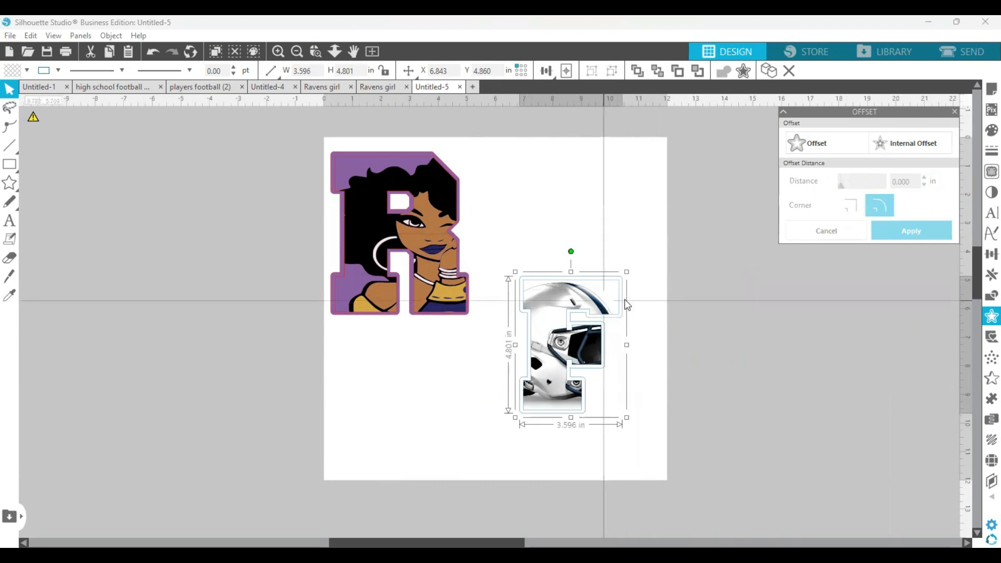
- Separate the helmet-filled letter F from its offset and fill the offset shape with solid blue
click(527, 278)
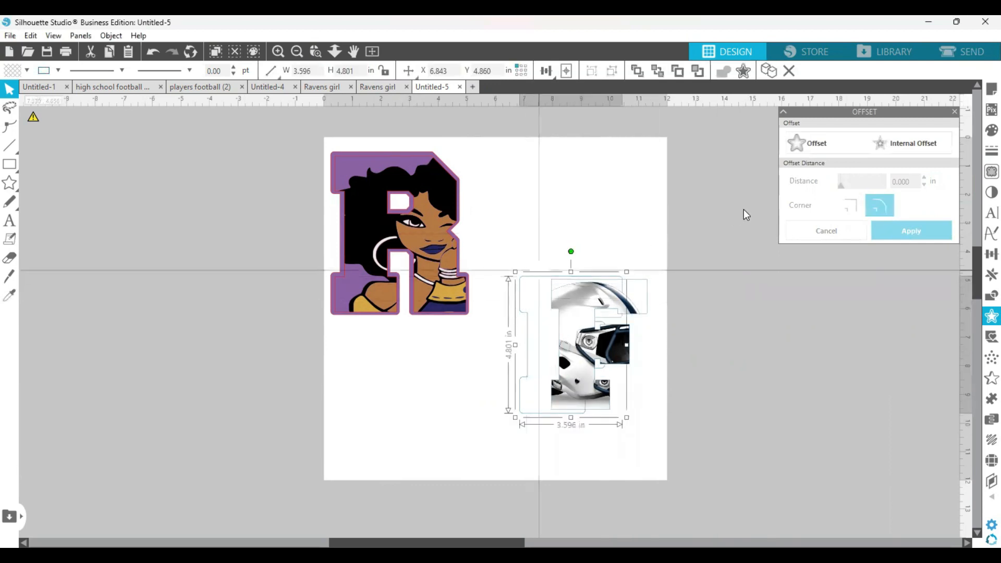
click(986, 133)
click(790, 159)
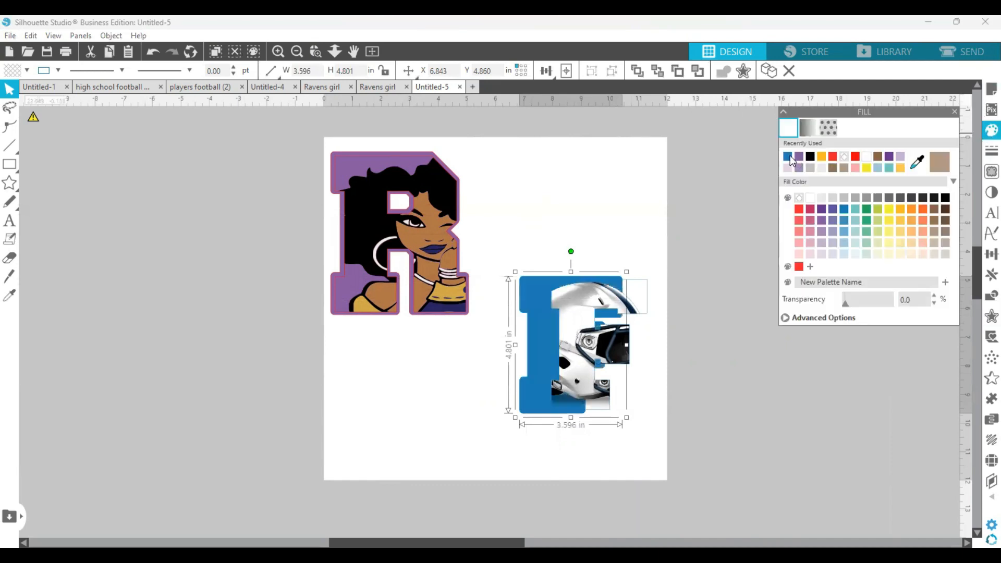
- Move the helmet-filled letter F back over the blue offset so an even border surrounds it
drag(612, 298, 588, 301)
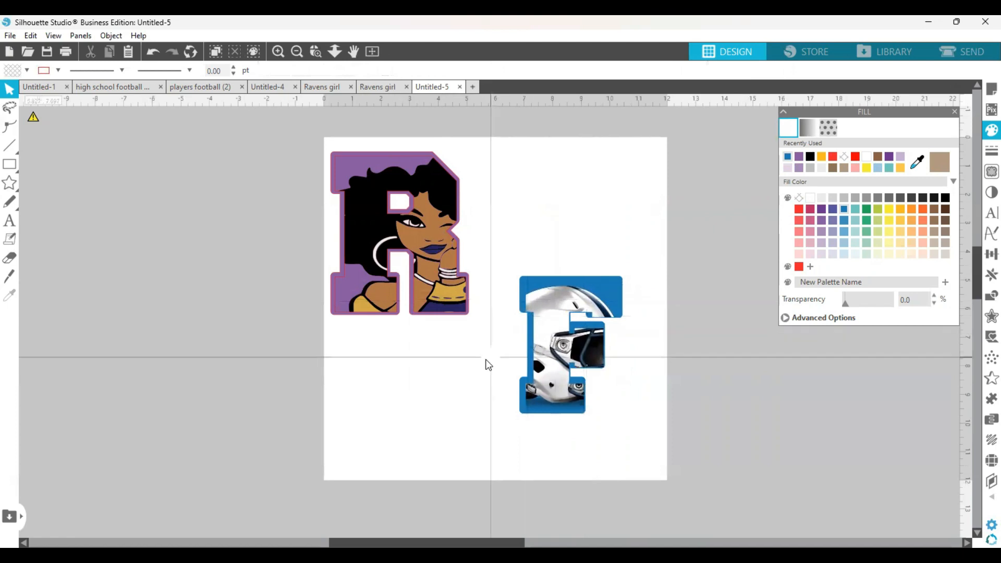
click(546, 397)
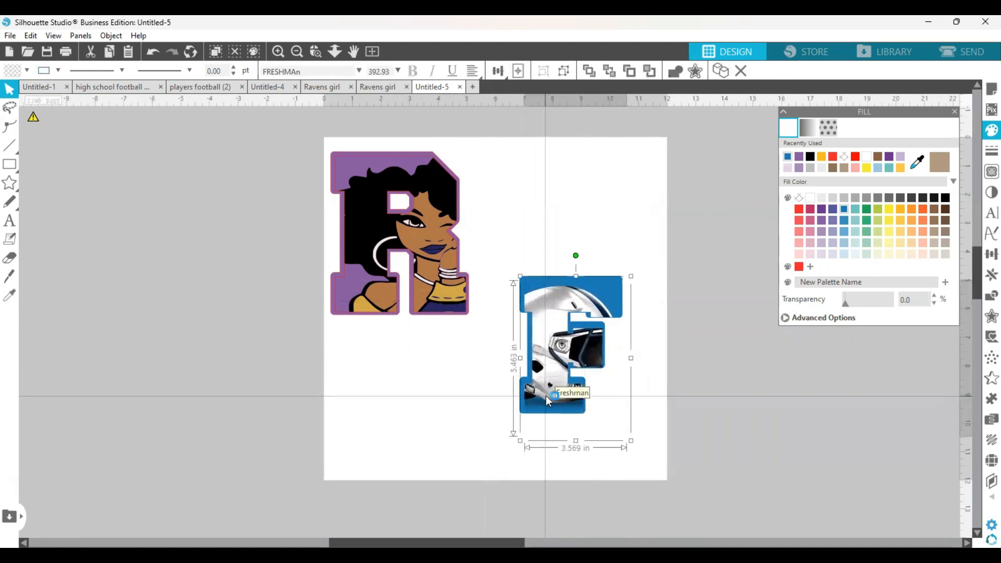
click(472, 438)
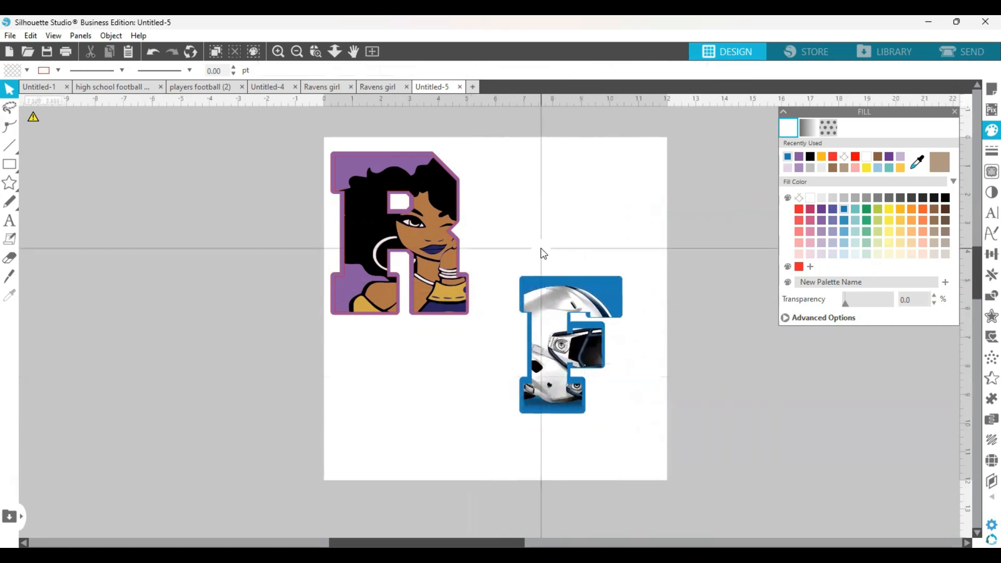
- Group the helmet-filled letter F with its blue offset and move the group up beside the letter R
click(570, 398)
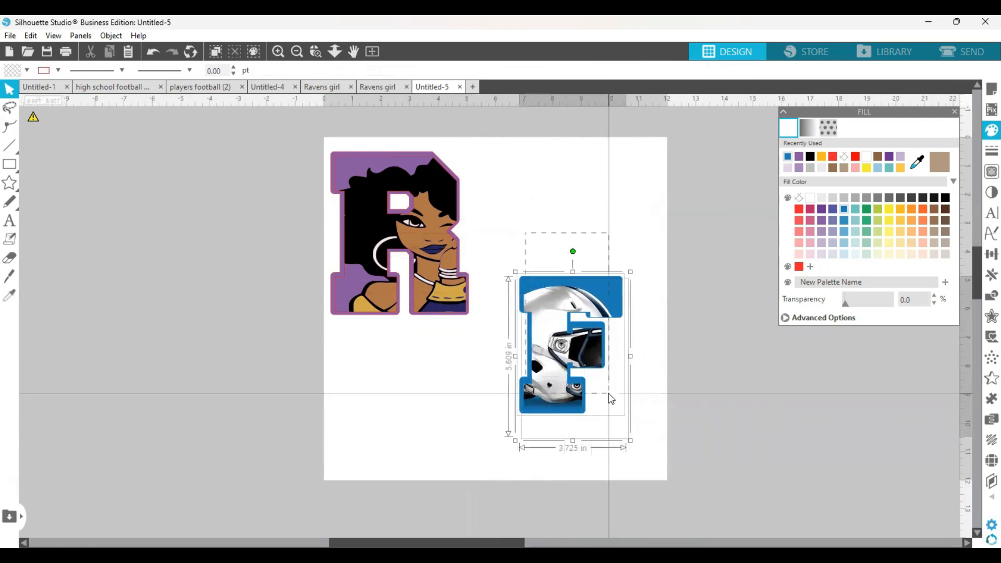
right_click(569, 392)
click(604, 249)
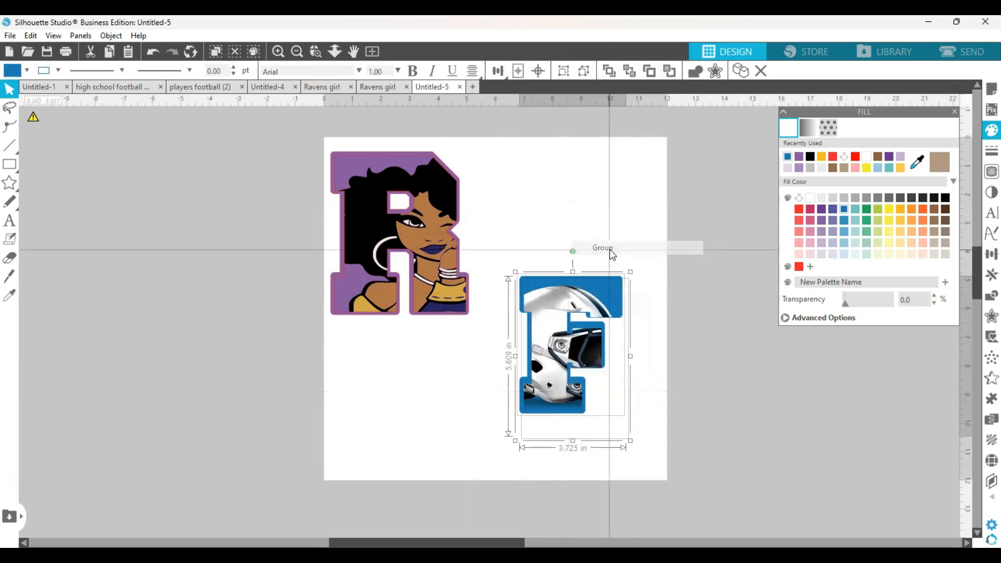
drag(583, 319, 566, 219)
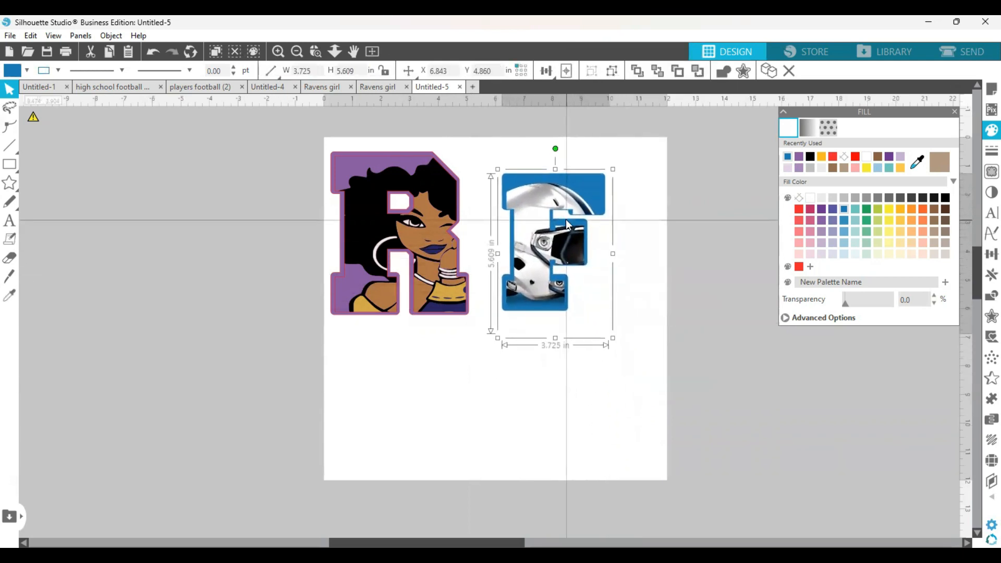
click(634, 411)
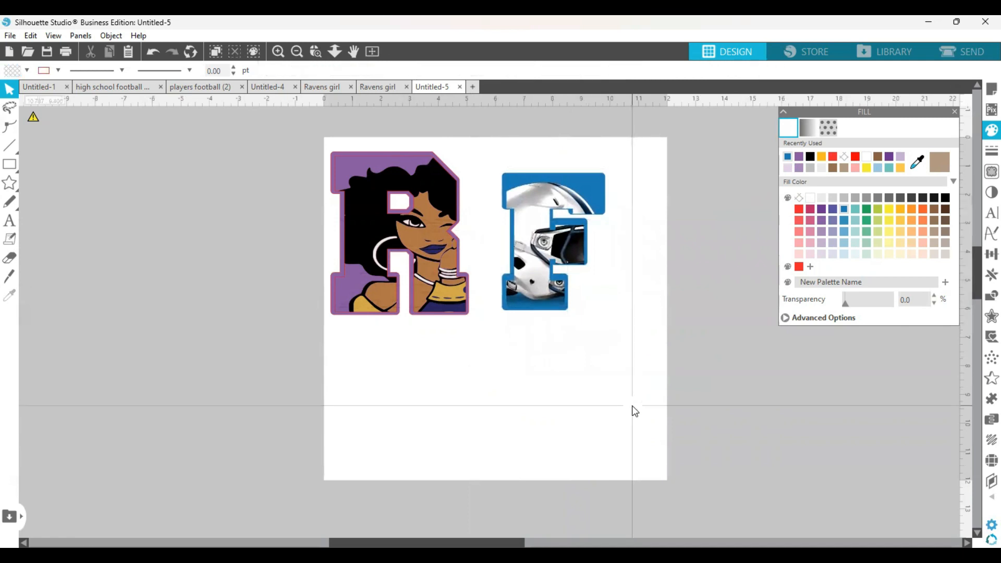